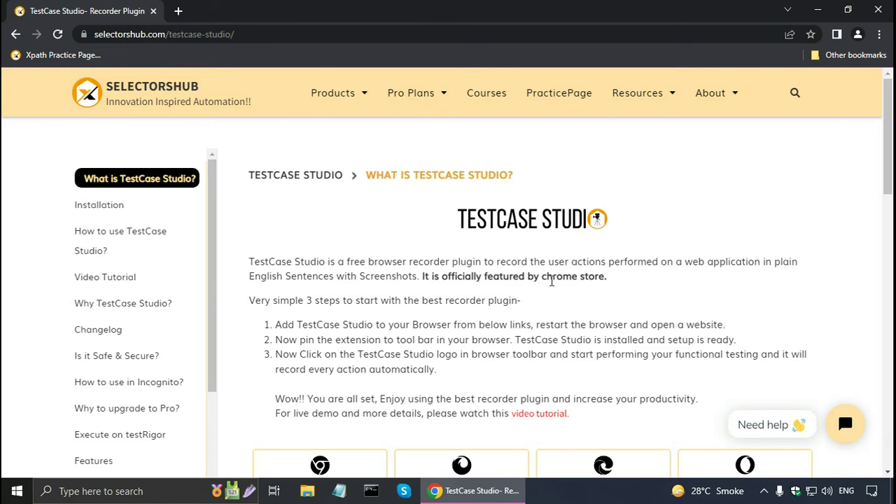
Open the TestCase Studio Chrome Web Store listing from SelectorsHub's Chrome install link
scroll(551, 280, "down", 5)
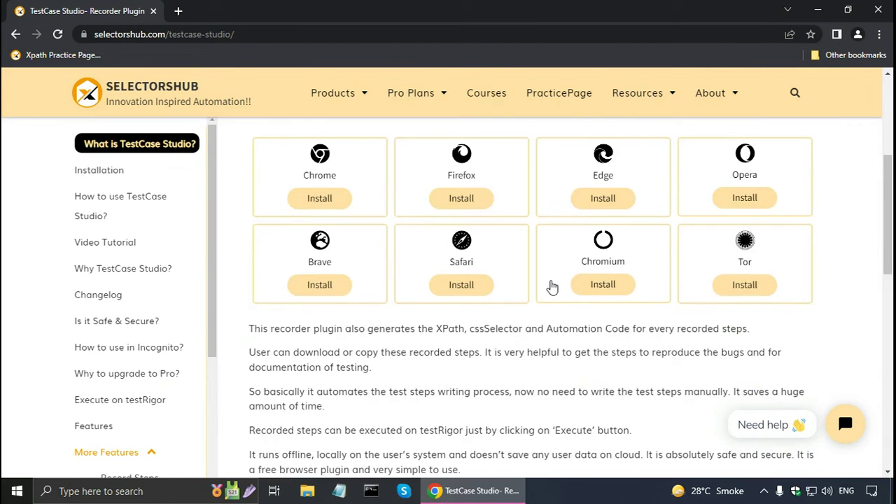
scroll(551, 287, "up", 1)
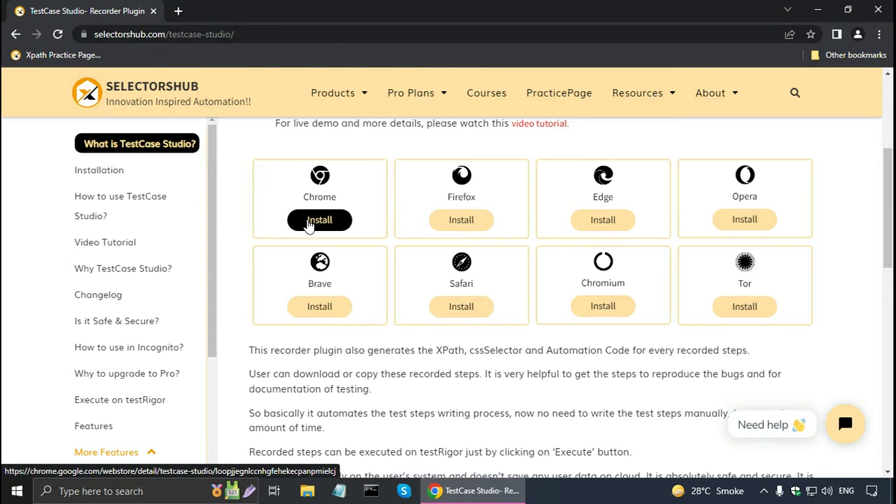
left_click(308, 223)
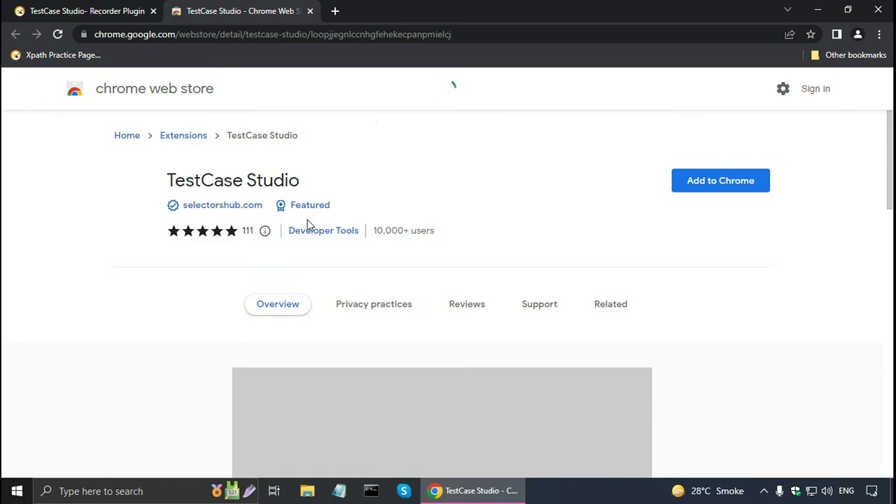
Add the TestCase Studio extension to Chrome and close the YouTube tab it opens
left_click(691, 185)
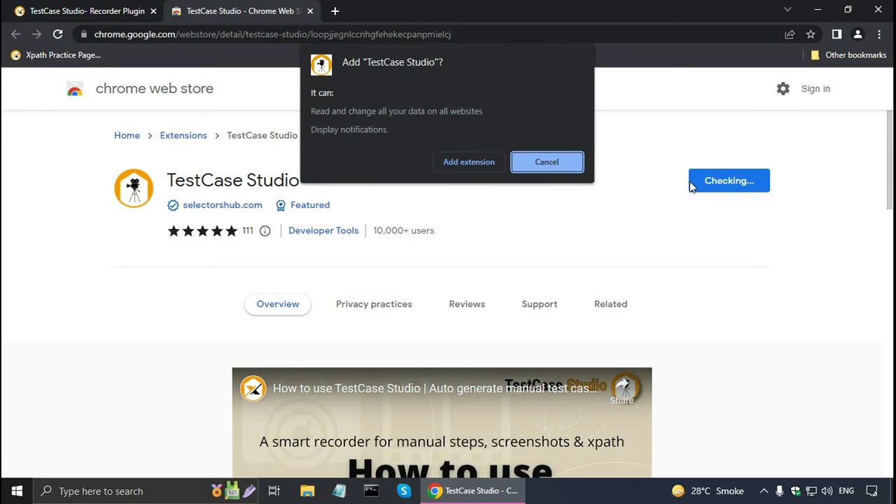
left_click(446, 162)
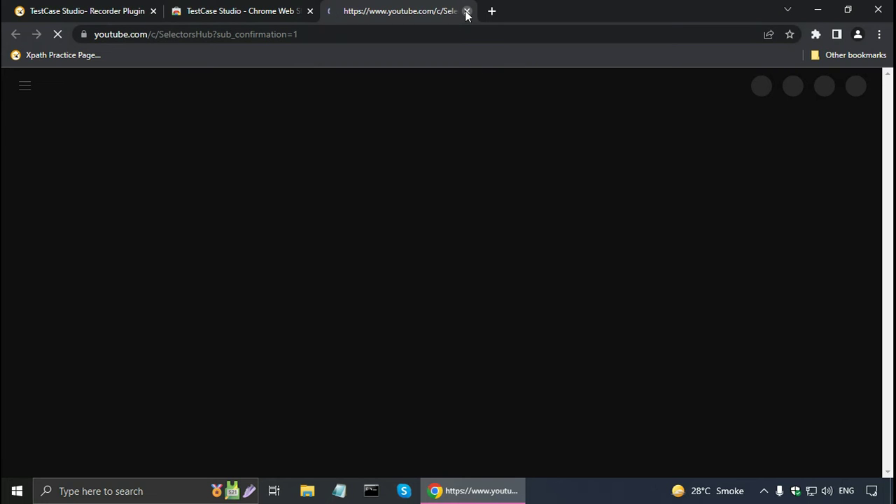
left_click(467, 11)
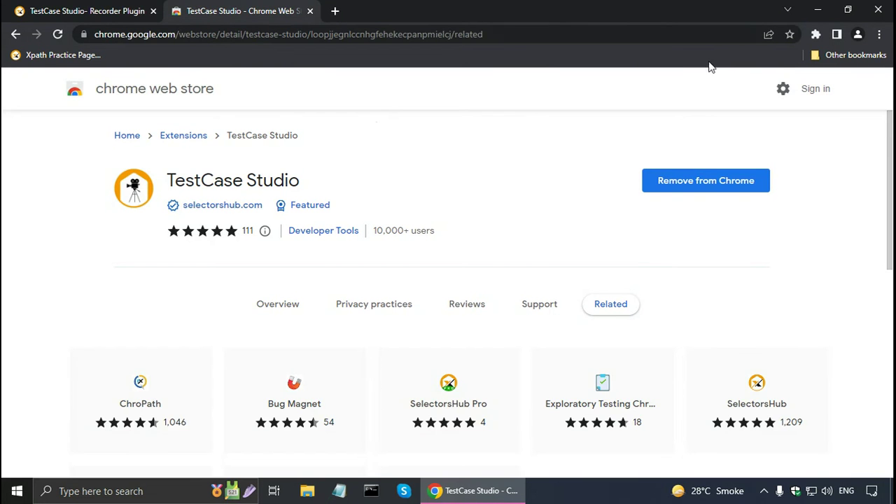
Pin TestCase Studio to the browser's extension toolbar
left_click(817, 35)
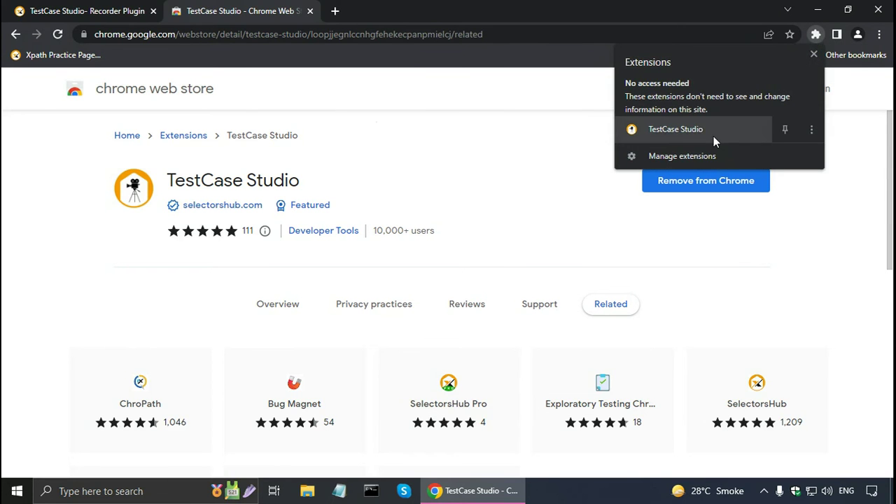
left_click(784, 133)
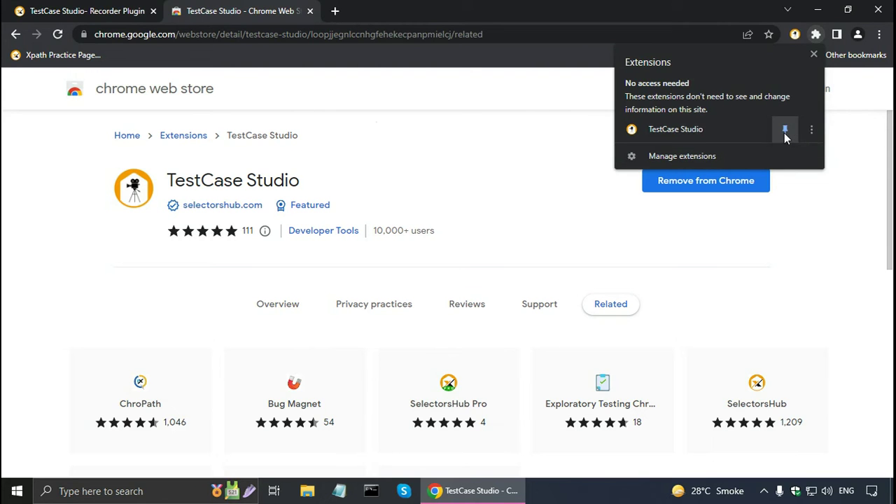
left_click(21, 83)
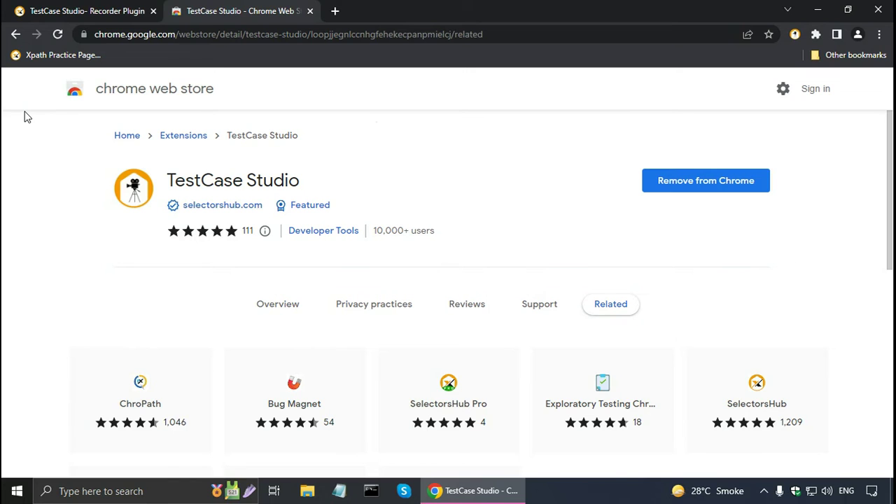
key("ctrl+n")
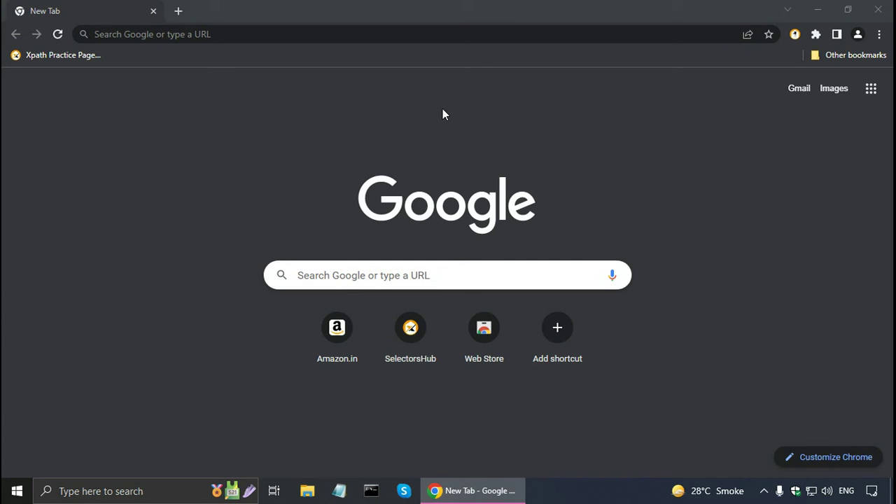
left_click(794, 35)
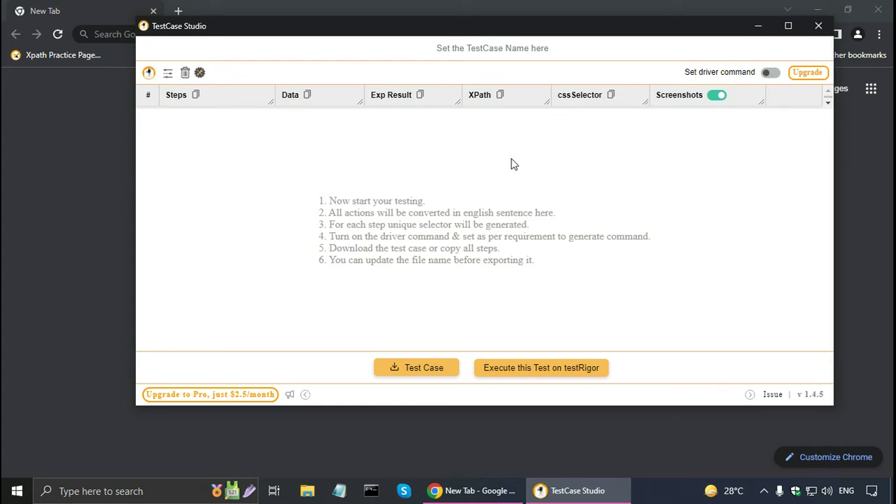
left_click(106, 35)
type("https://www.amazon.in/")
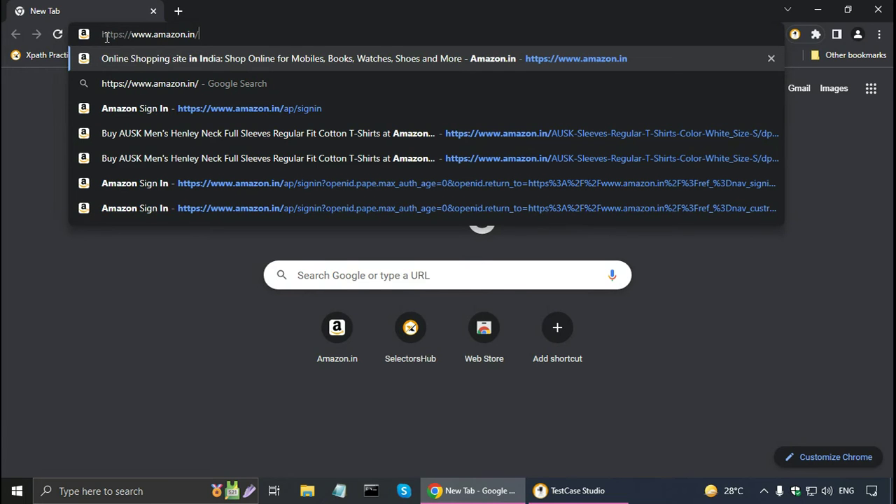
Load amazon.in, go to Sign in, and submit a partial username to trigger the error
key("Return")
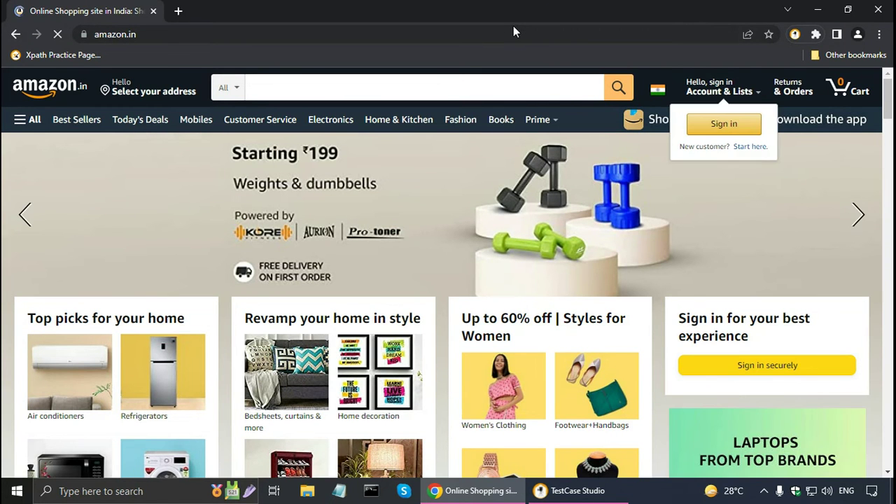
left_click(715, 127)
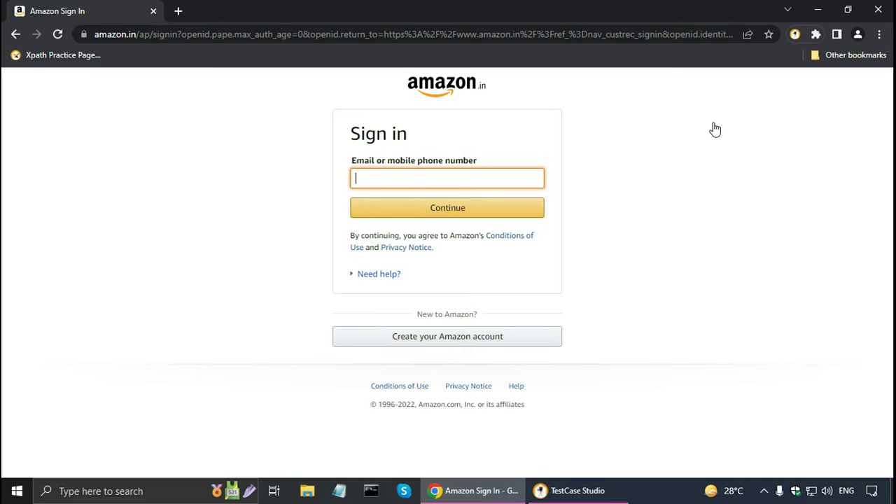
type("inder")
left_click(515, 217)
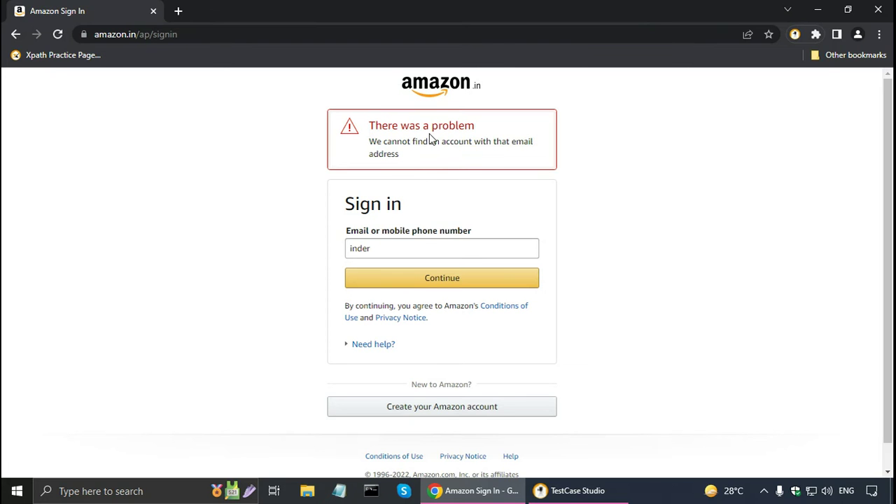
Replace the invalid value with the registered email address and continue
double_click(416, 247)
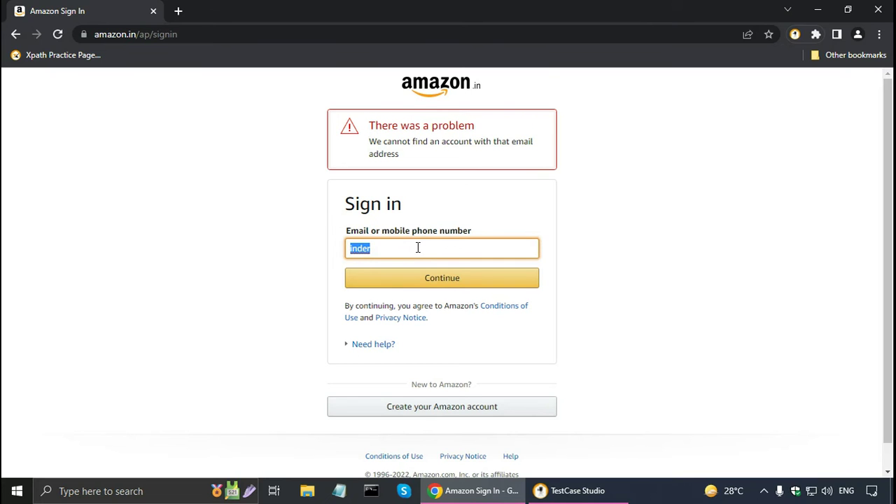
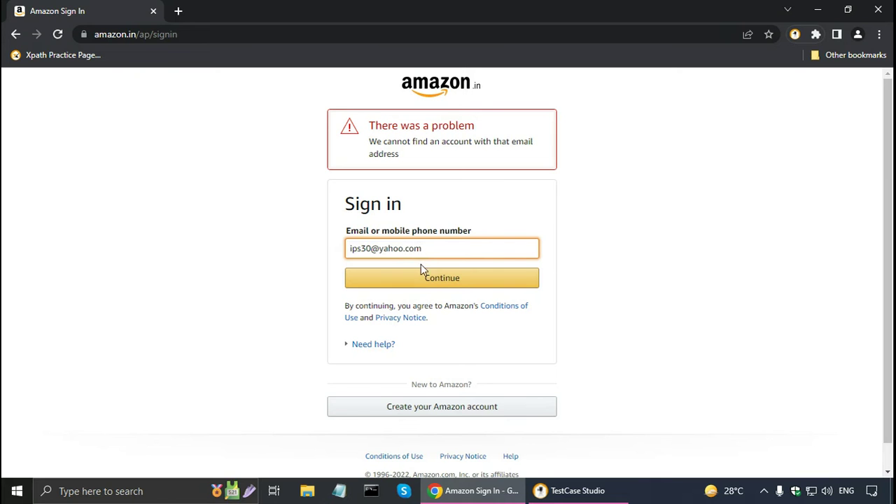
left_click(422, 271)
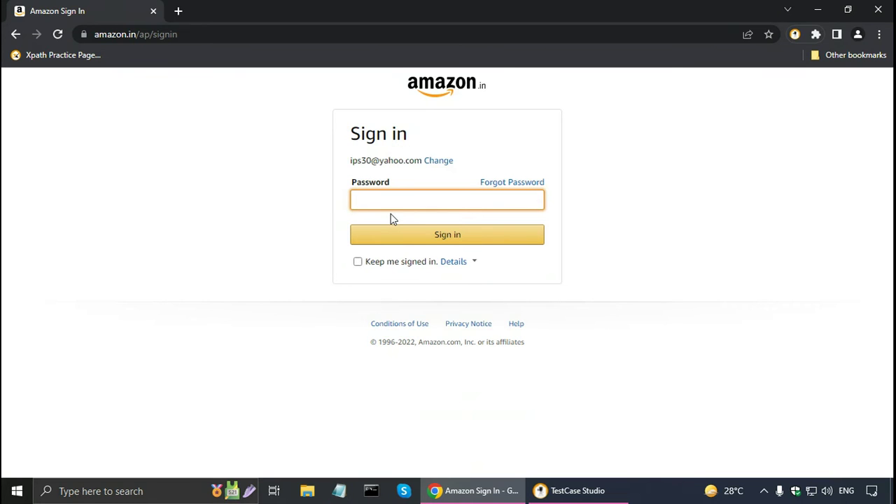
Submit the password twice to reach verification, then stop the TestCase Studio recording
type("•••••")
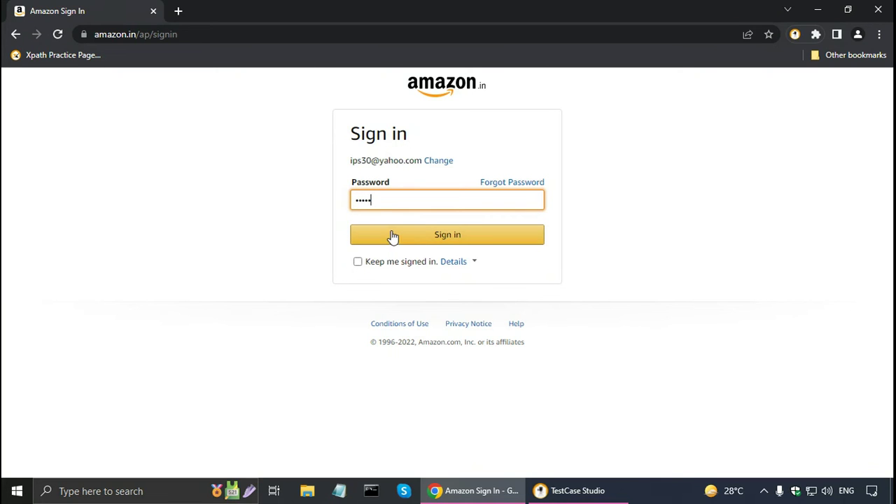
left_click(392, 235)
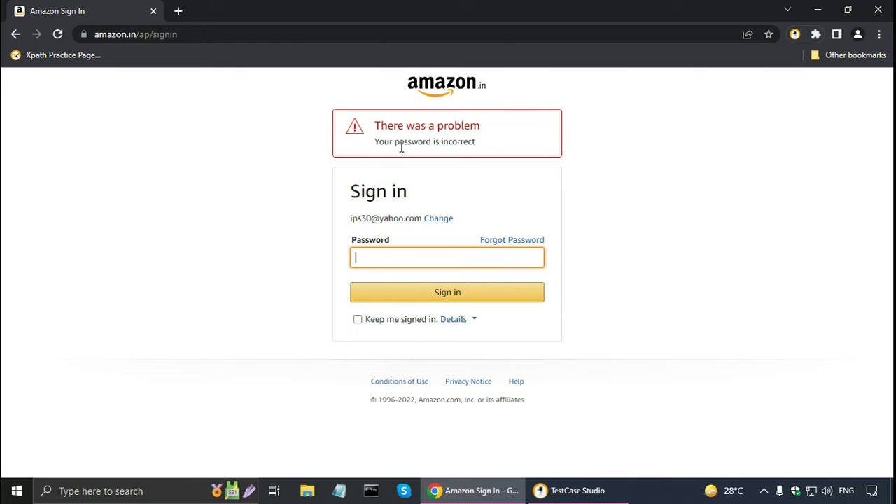
type("•••••••••")
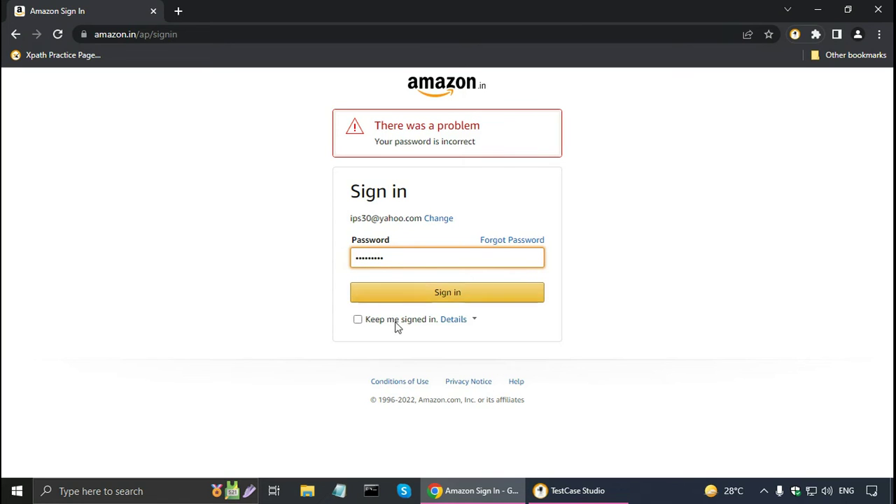
left_click(403, 299)
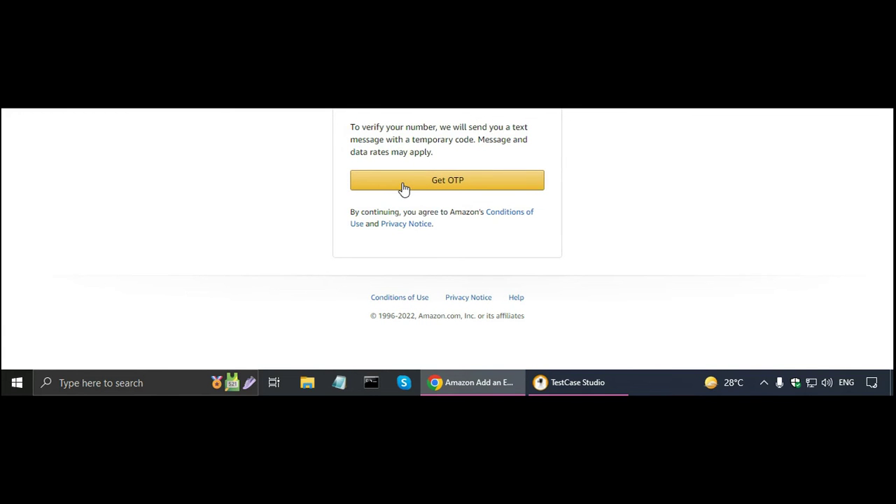
left_click(584, 380)
left_click(149, 73)
Maximize the recorder window and name the test case 'Login Test Case'
double_click(410, 26)
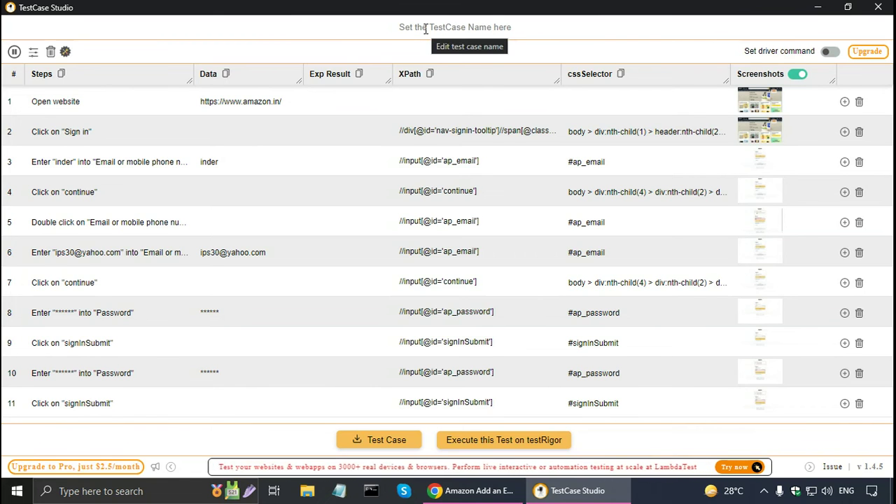
left_click(425, 29)
type("Login ")
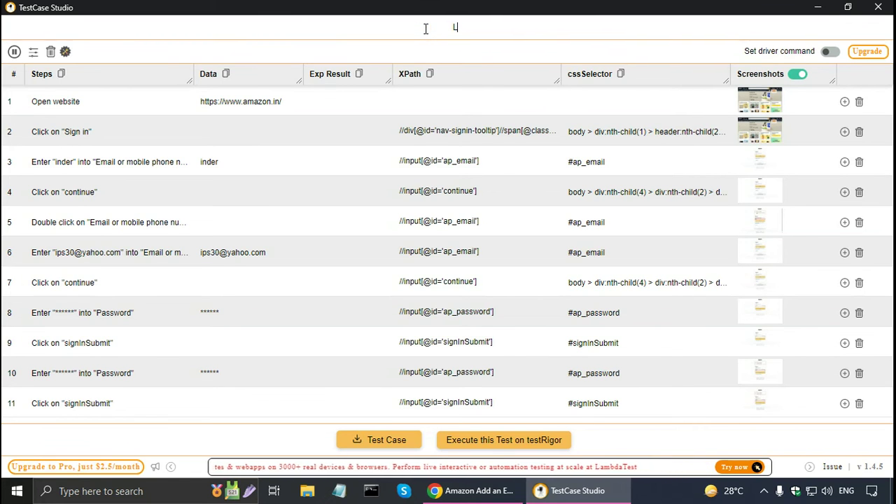
type("Test ")
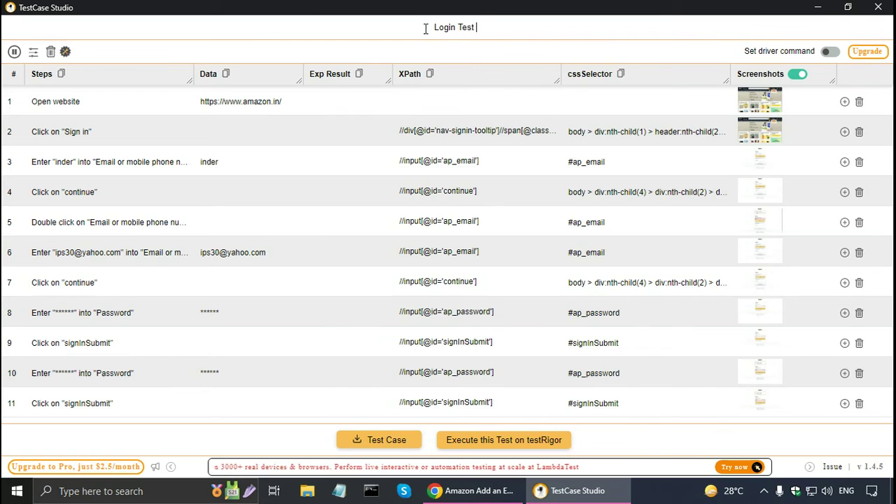
type("Case")
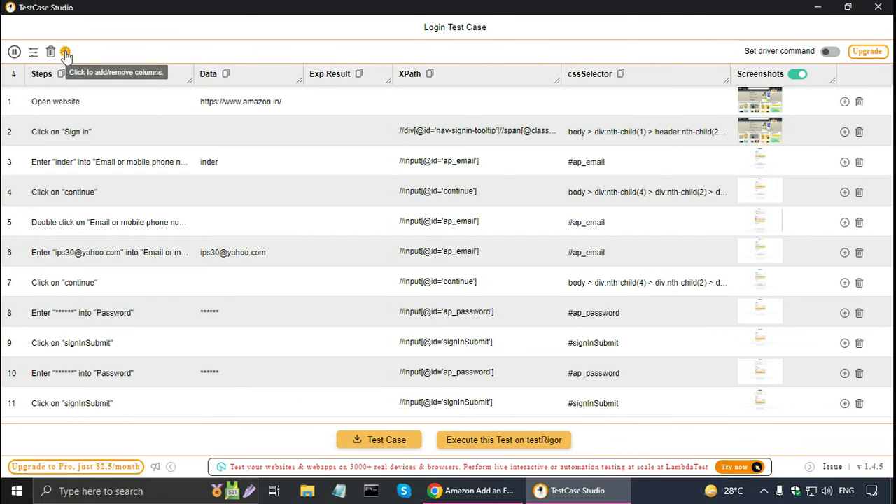
Hide the XPath and cssSelector columns in the steps table
left_click(66, 52)
left_click(511, 77)
left_click(645, 77)
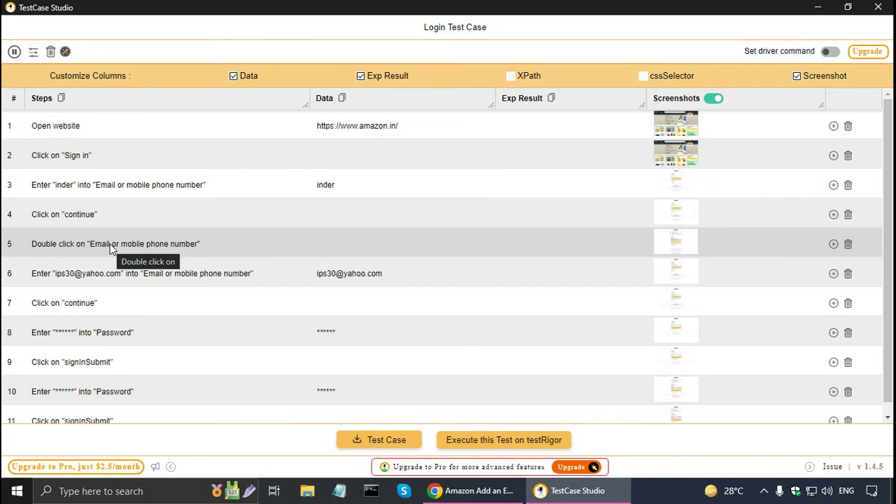
Delete the recorded double-click step 5 and restore the recorder window size
left_click(847, 247)
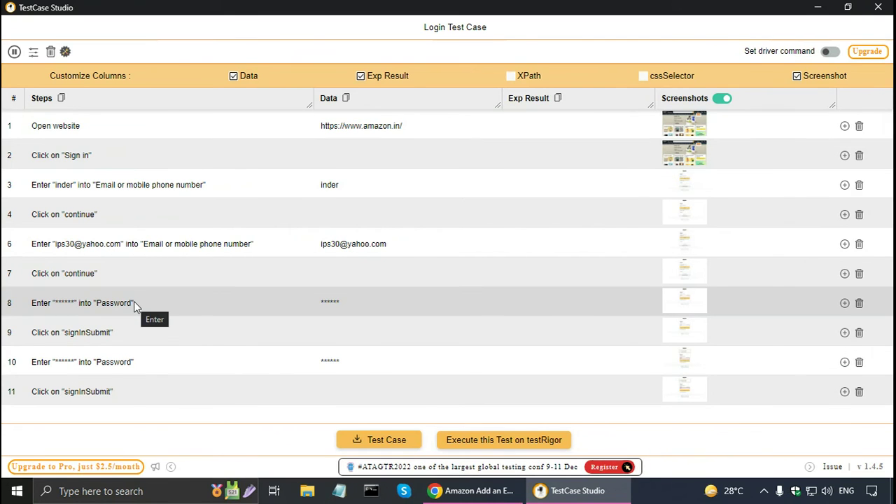
key("super+Down")
left_click(536, 284)
scroll(537, 284, "up", 1)
Enter 'Error' as the expected result for step 4's continue click
left_click(532, 149)
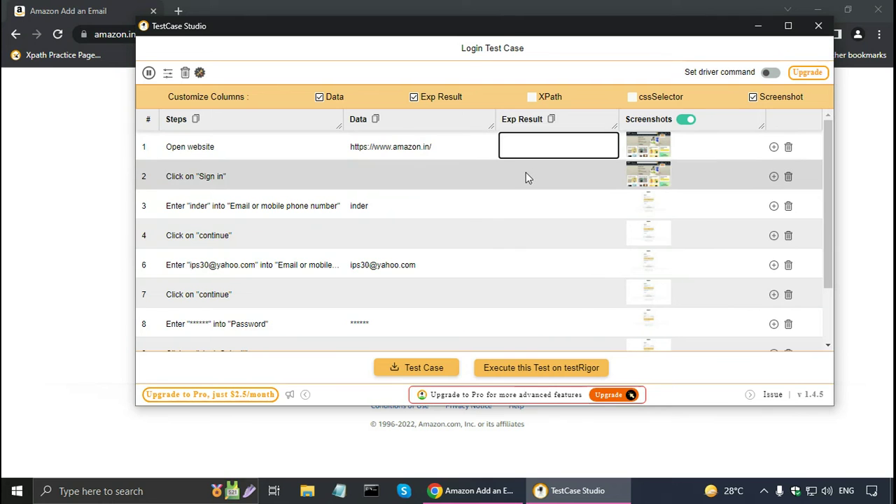
left_click(515, 210)
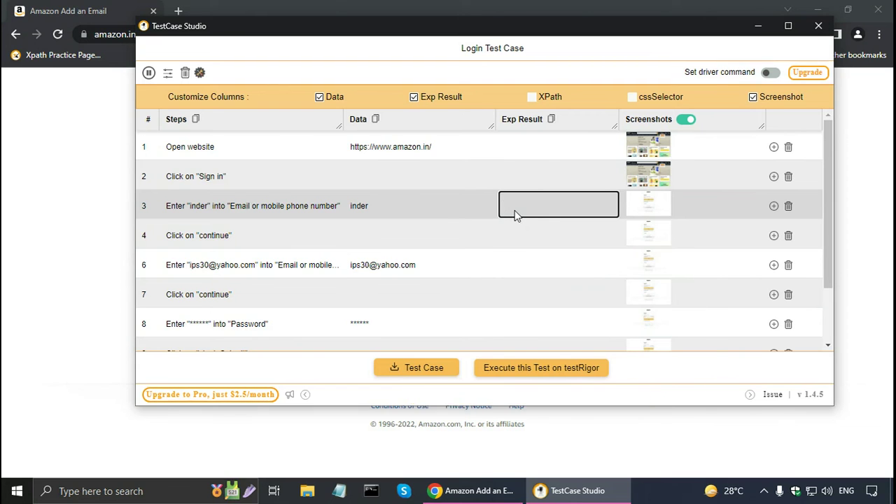
left_click(513, 232)
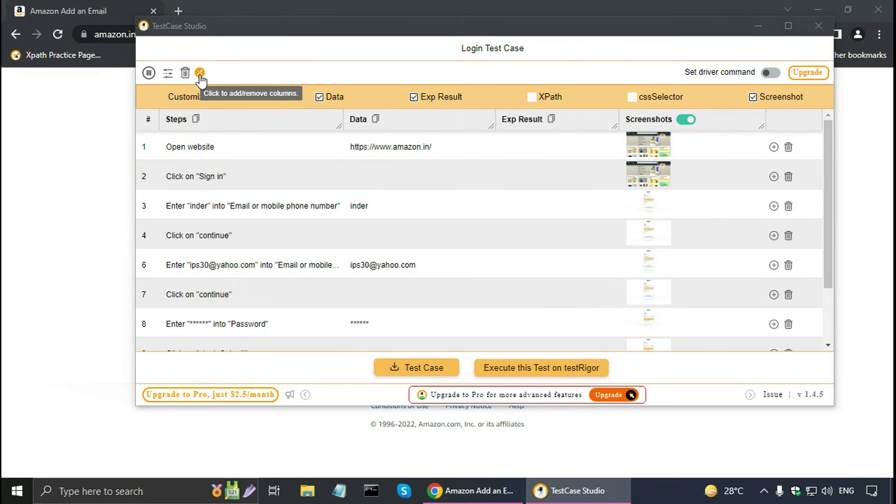
left_click(200, 74)
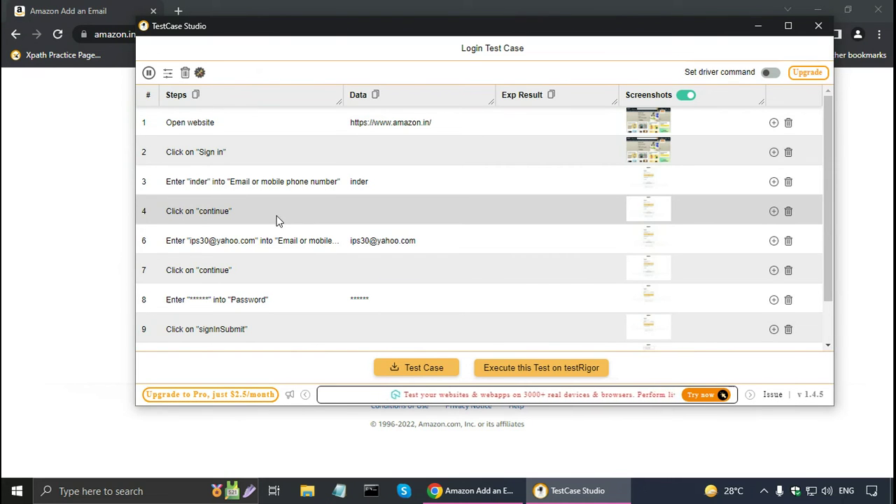
left_click(516, 213)
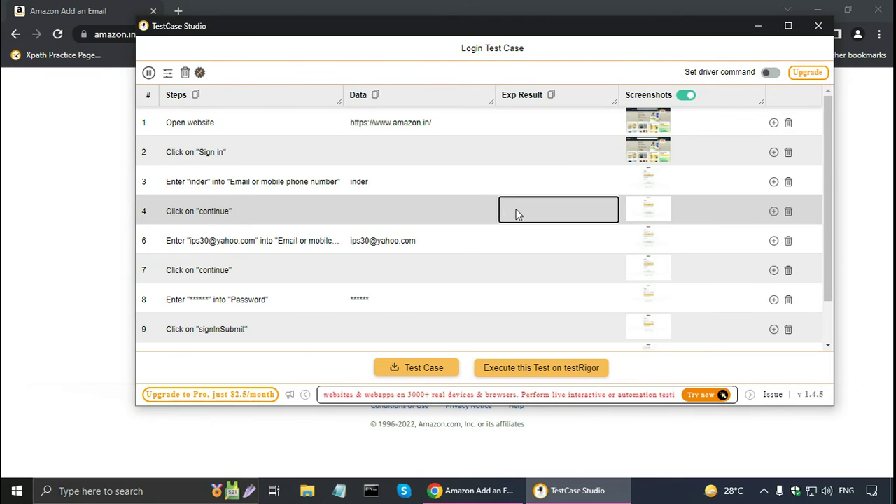
type("Er")
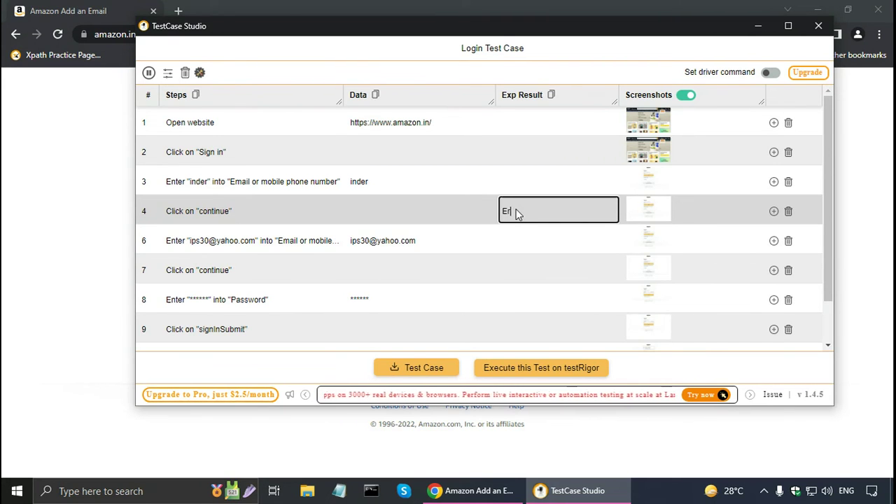
type("ror")
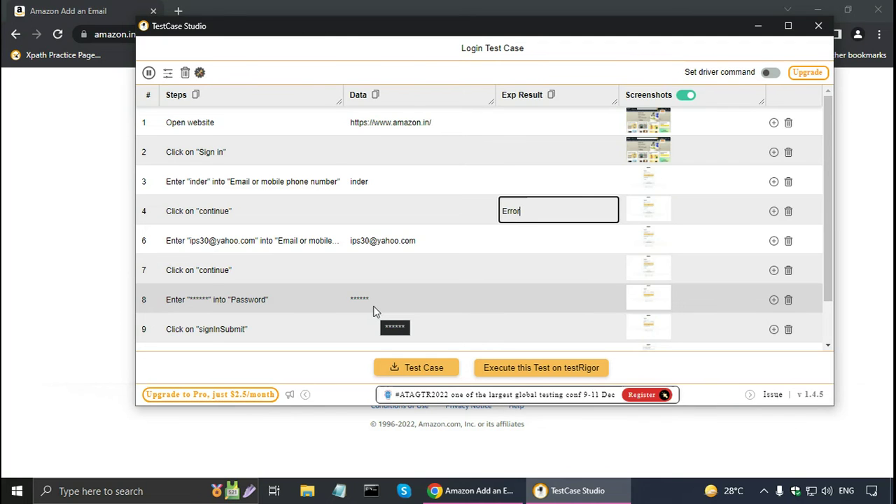
Set step 9's expected result to 'Error' and step 11's to 'OTP'
left_click(514, 329)
type("Error")
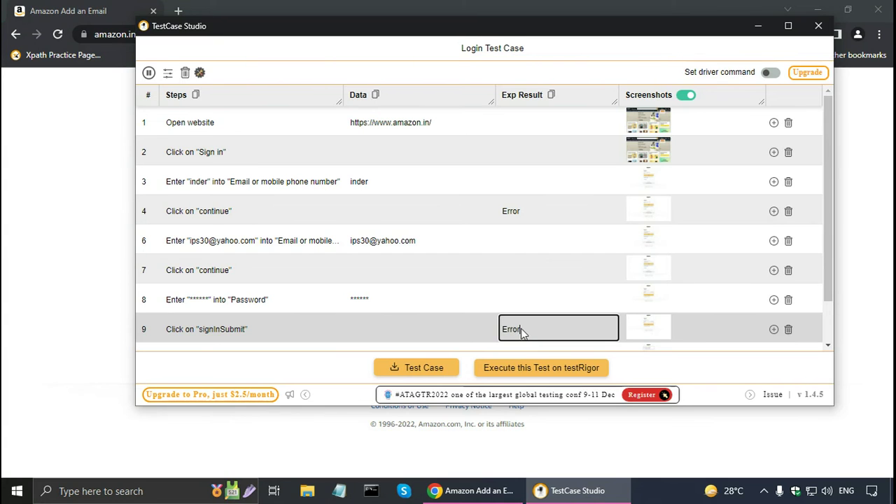
left_click(827, 328)
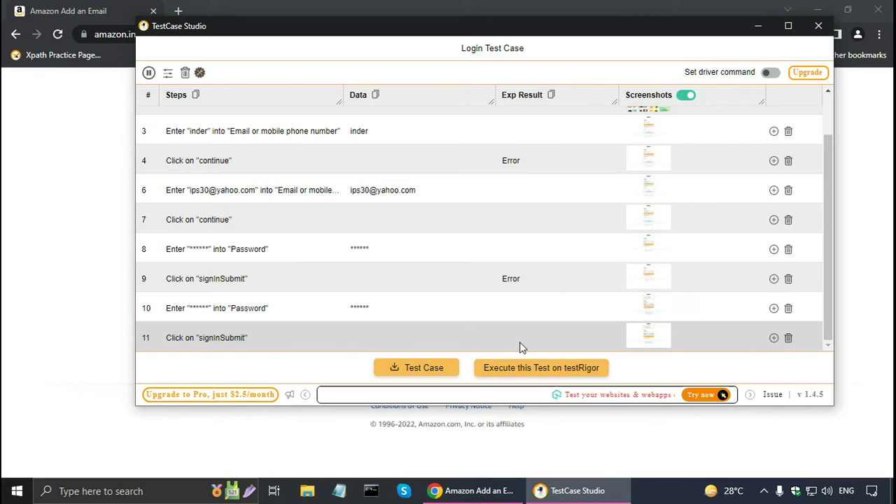
type("OTP")
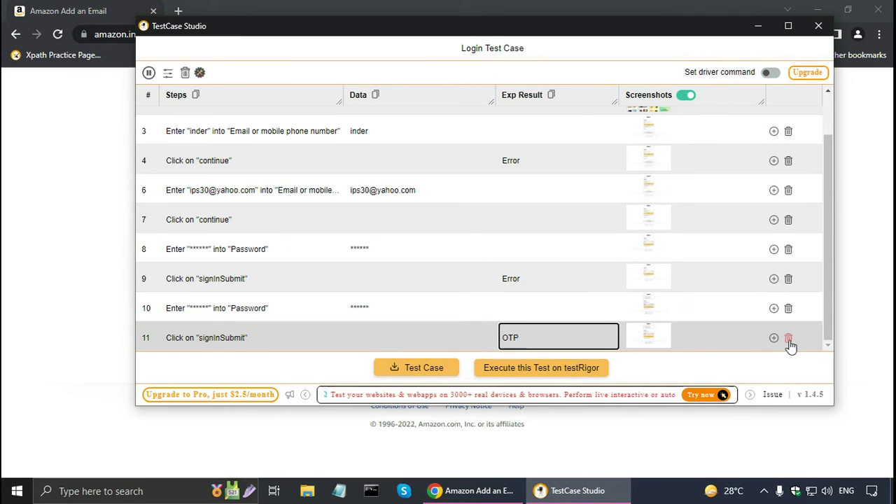
Add a final step 'Enter OTP' with expected result 'Home page', then export the test case
left_click(826, 338)
scroll(336, 336, "down", 1)
left_click(216, 343)
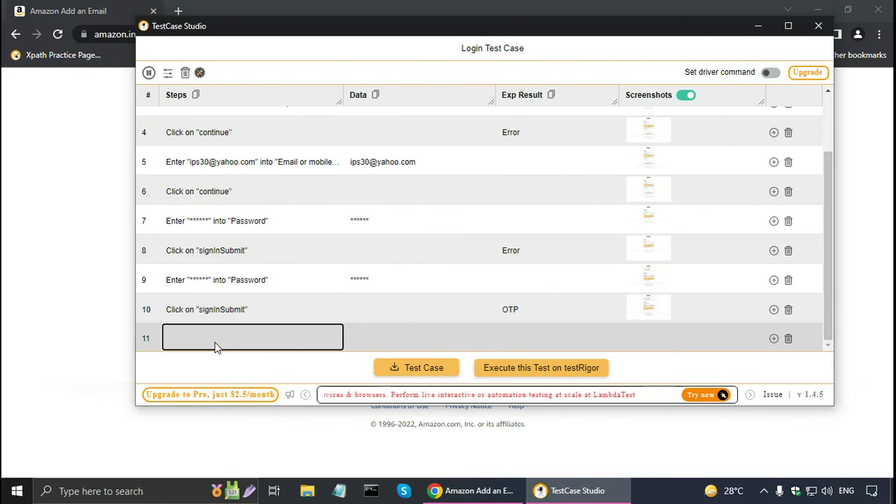
type("Enter ")
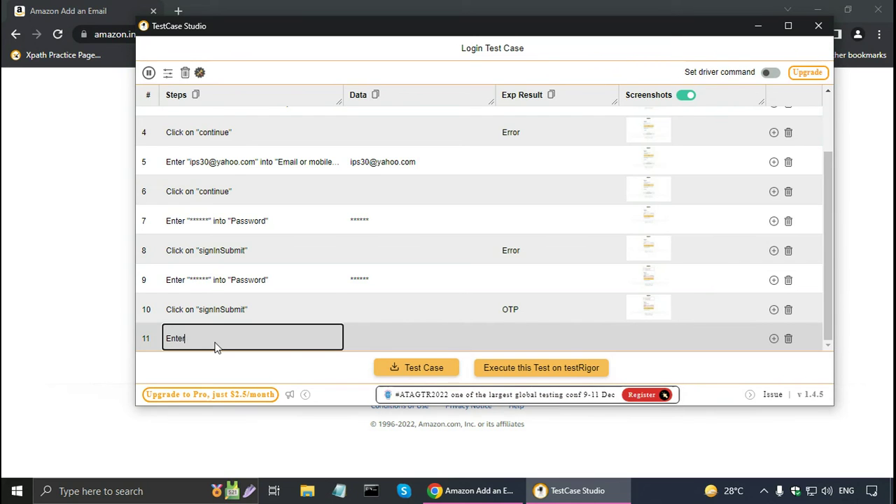
type("OTP")
left_click(505, 339)
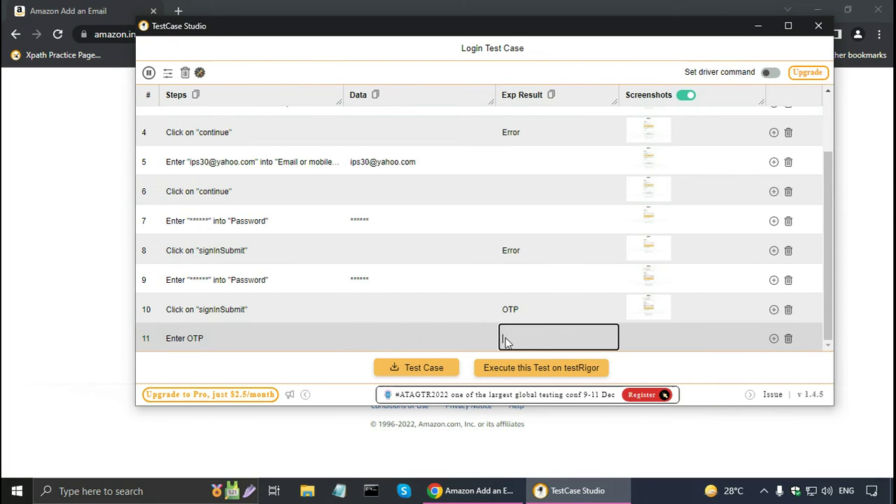
type("Home page")
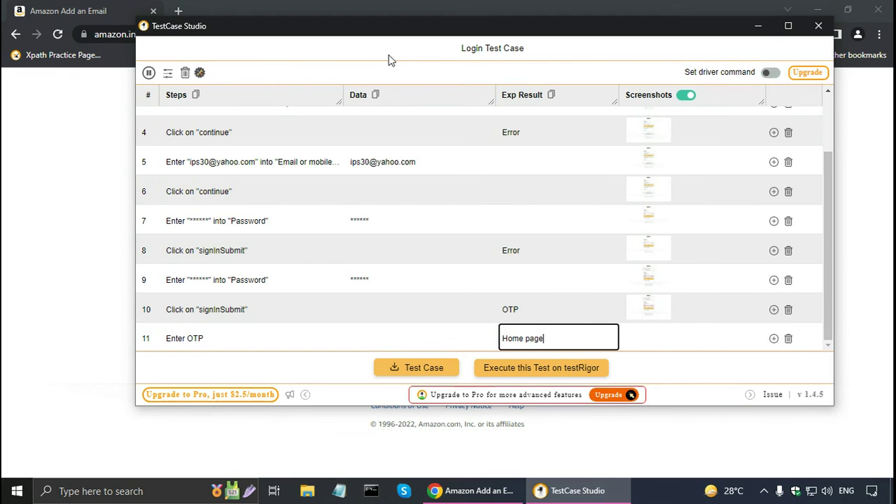
left_click(407, 375)
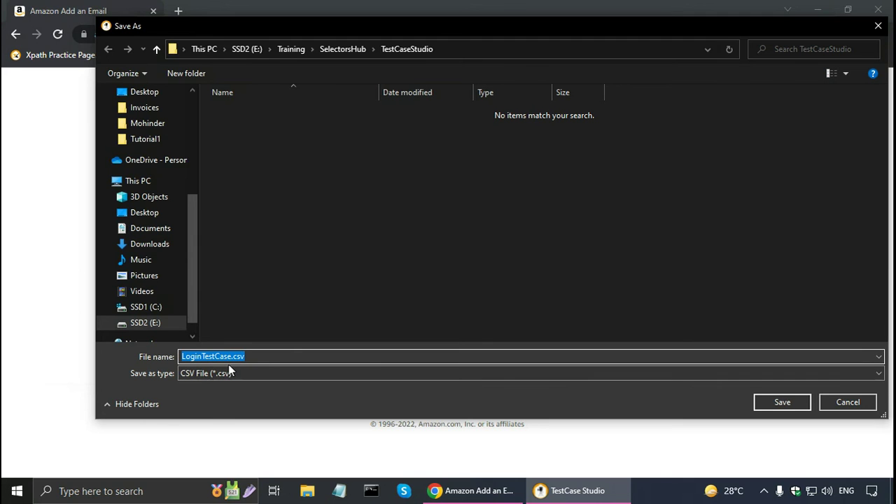
Save LoginTestCase.csv and LoginTestCase_screenshots.zip to E:\Training\SelectorsHub\TestCaseStudio
left_click(767, 403)
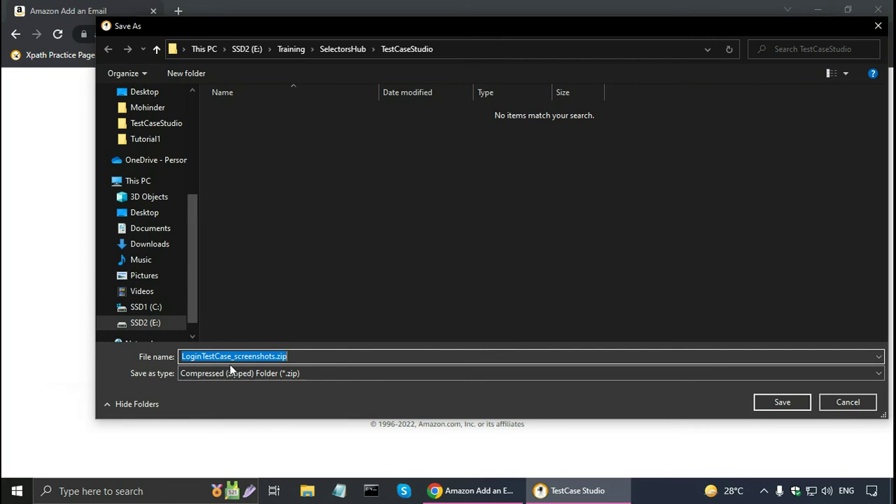
left_click(773, 404)
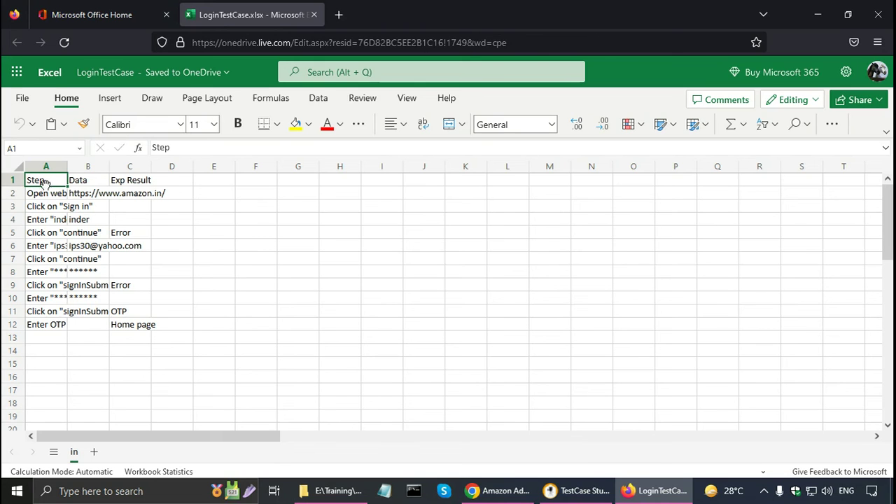
Autofit LoginTestCase columns A, B and C, then switch to the exported files folder in File Explorer
double_click(67, 165)
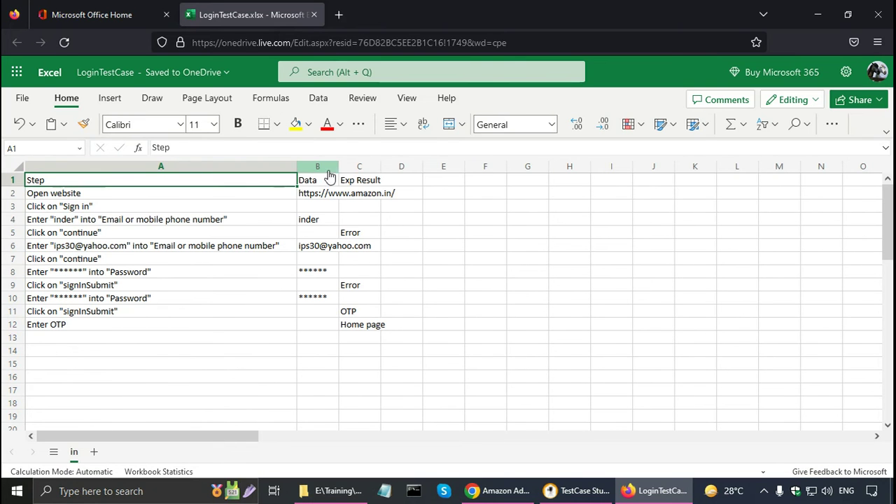
double_click(340, 166)
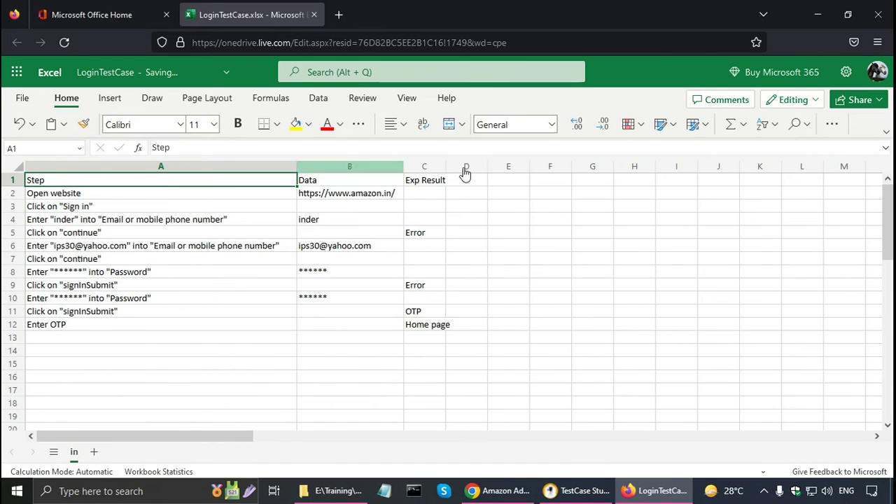
double_click(449, 168)
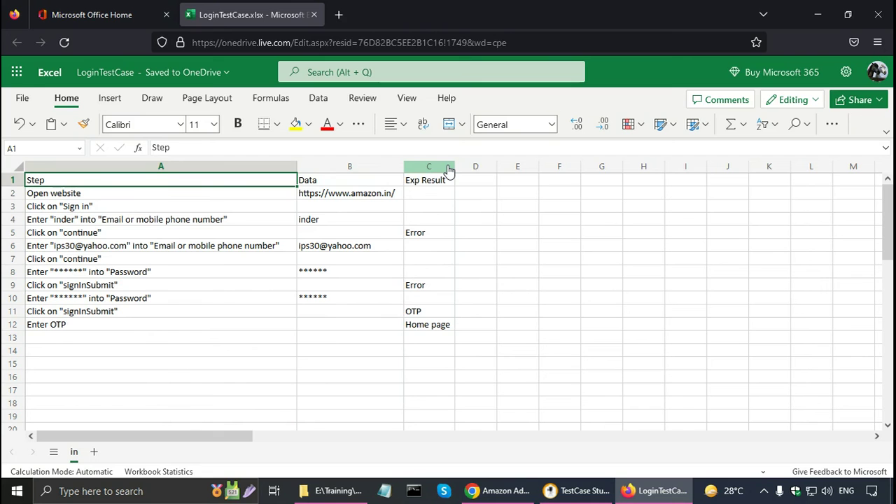
left_click(335, 491)
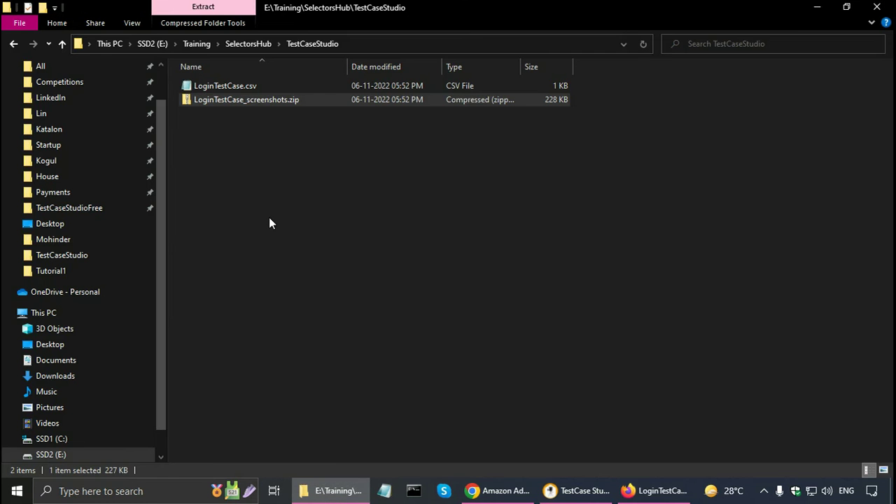
Open LoginTestCase_screenshots.zip and widen the Name column to show full file names
double_click(247, 103)
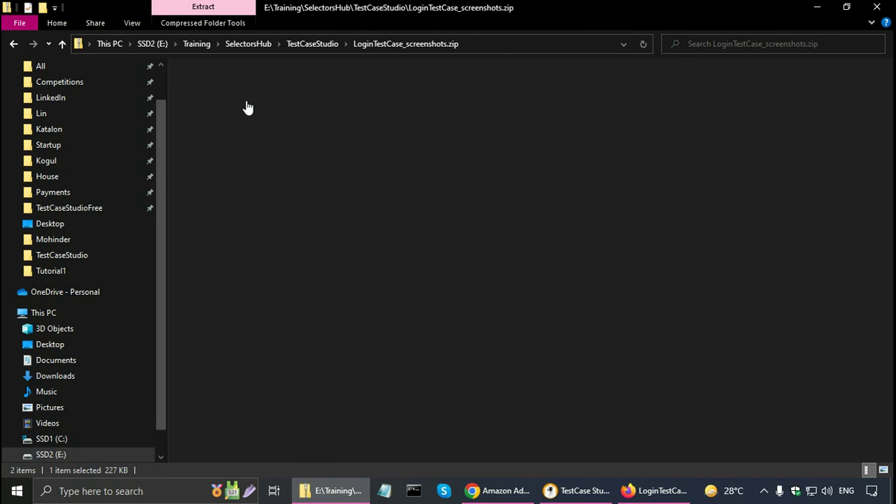
left_click(246, 101)
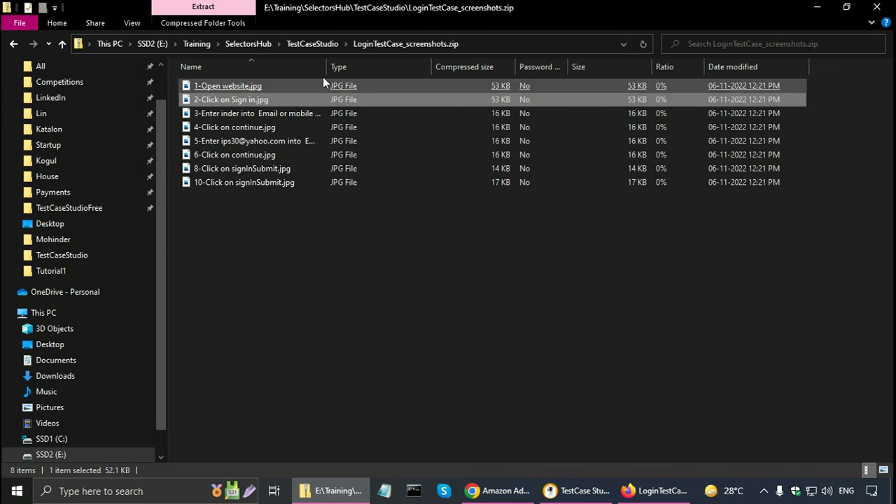
left_click_drag(326, 66, 366, 66)
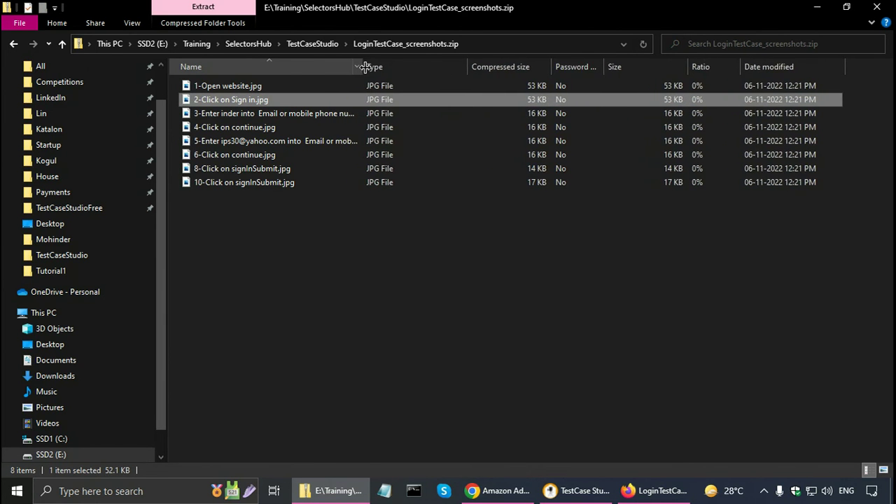
Browse the step screenshots, then open 1-Open website.jpg in the image viewer
left_click(252, 88)
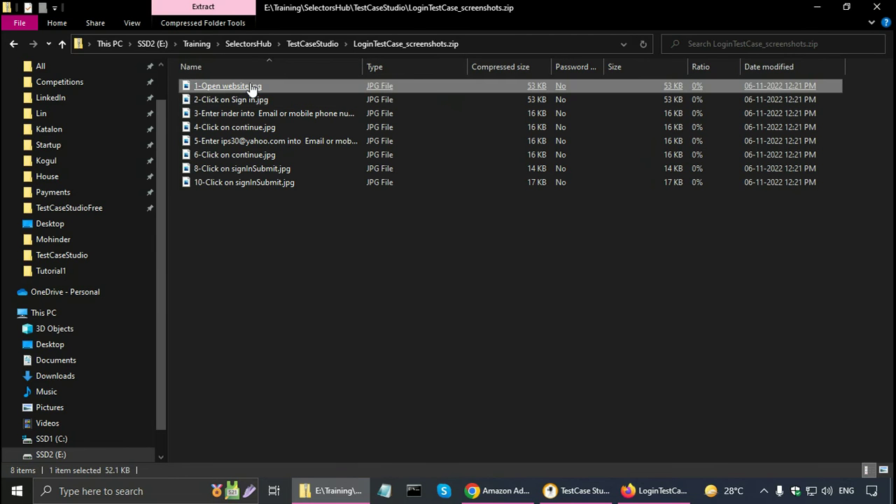
left_click(245, 100)
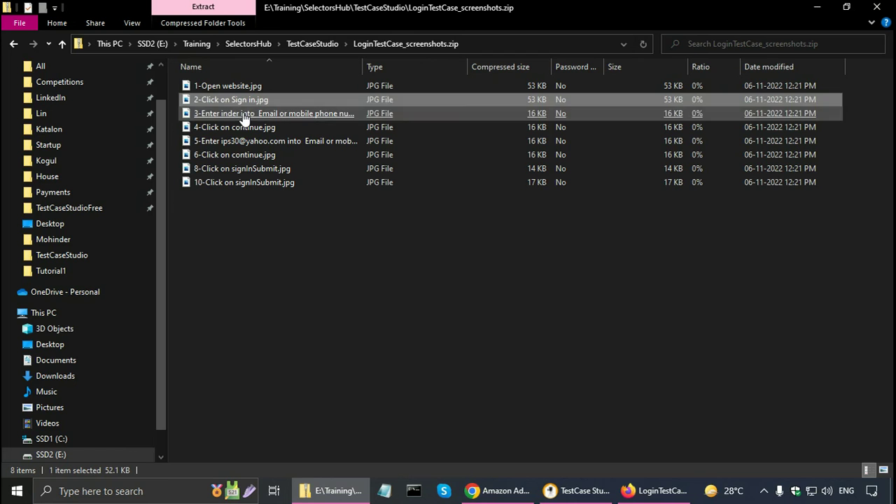
left_click(245, 115)
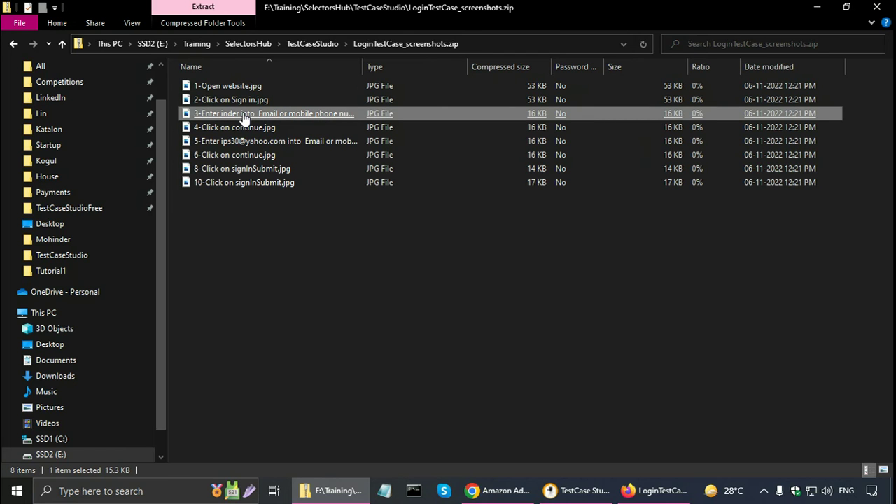
left_click(245, 128)
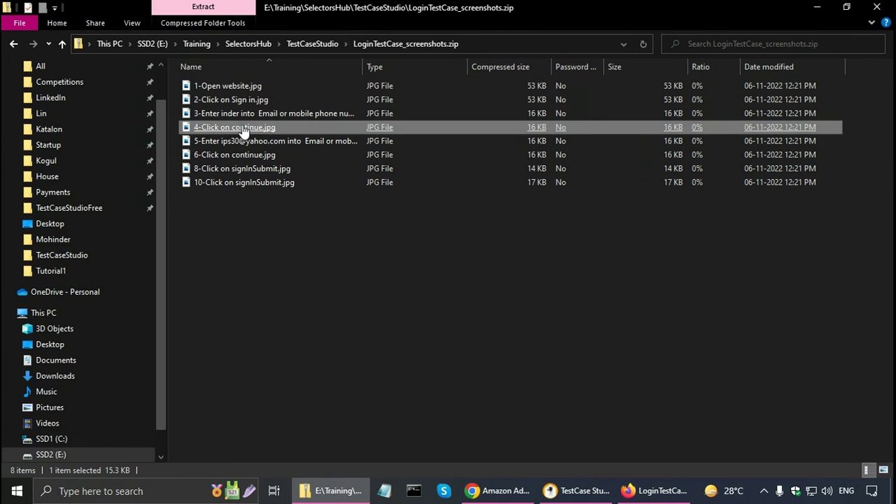
left_click(246, 156)
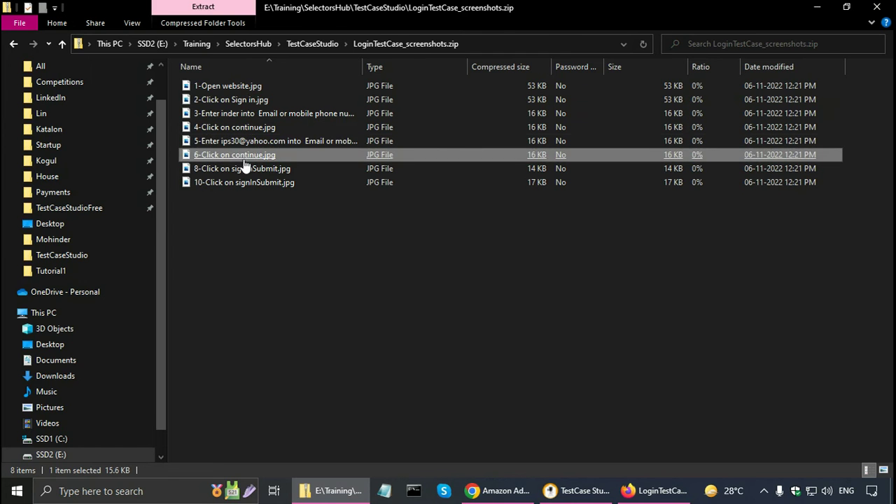
left_click(231, 86)
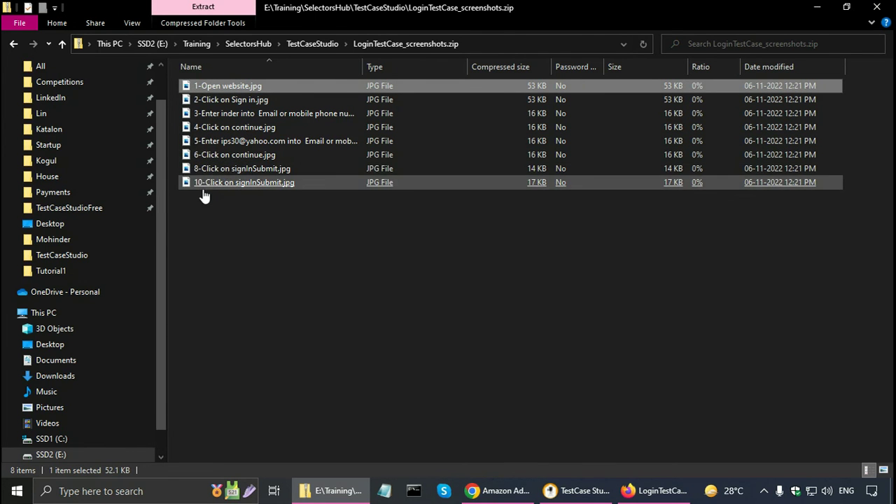
double_click(227, 87)
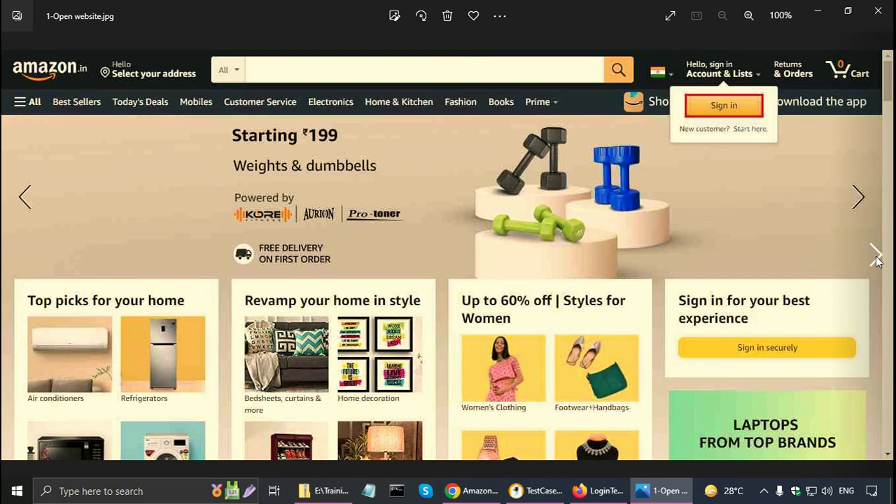
View the next three sign-in screenshots in Photos, then return to TestCase Studio
left_click(876, 259)
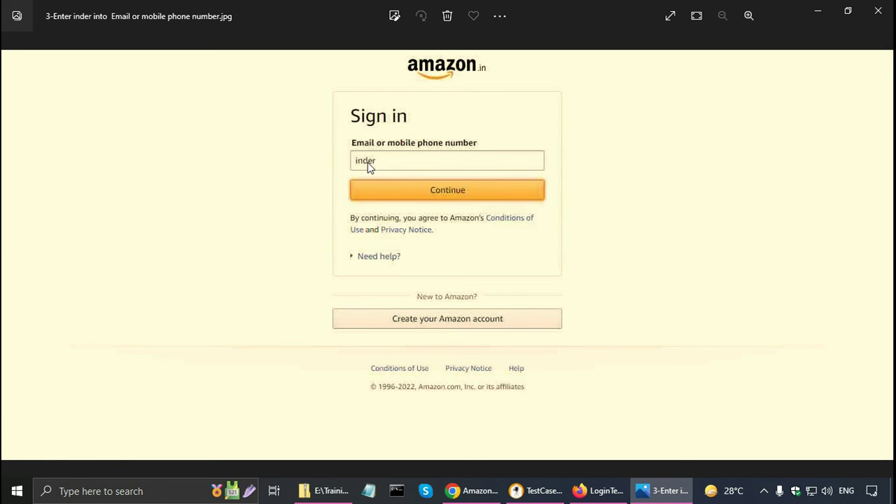
left_click(874, 258)
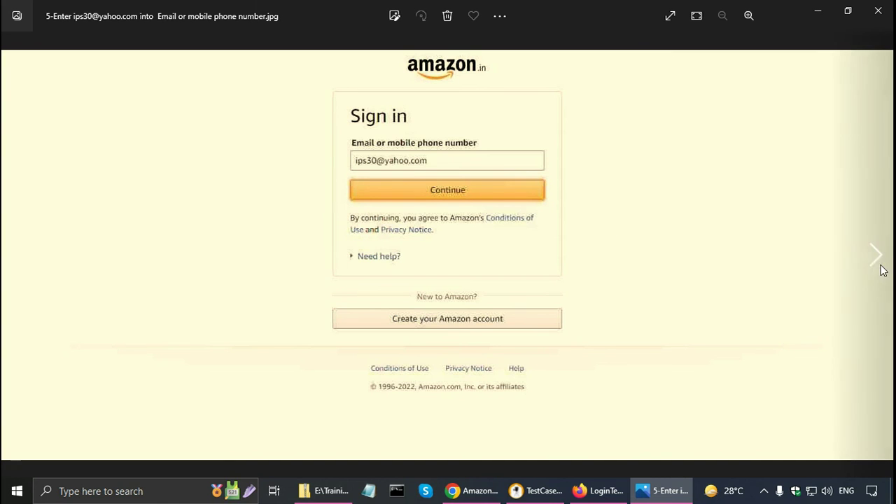
left_click(877, 265)
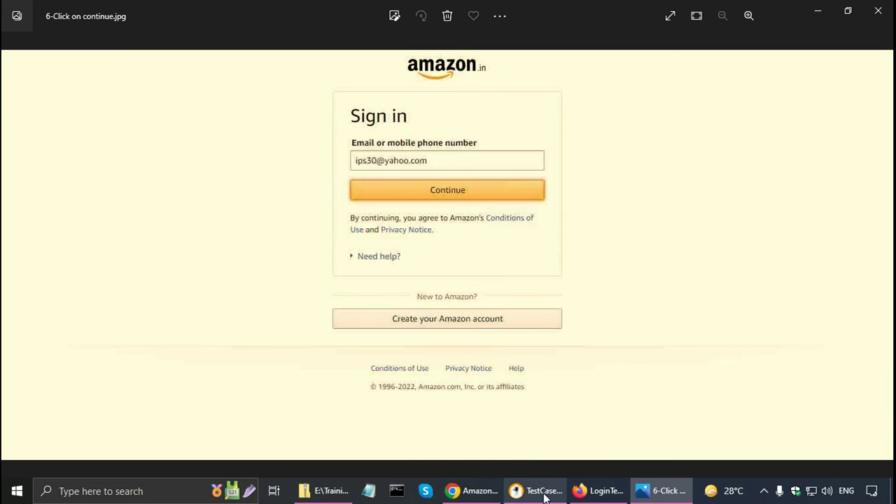
left_click(545, 420)
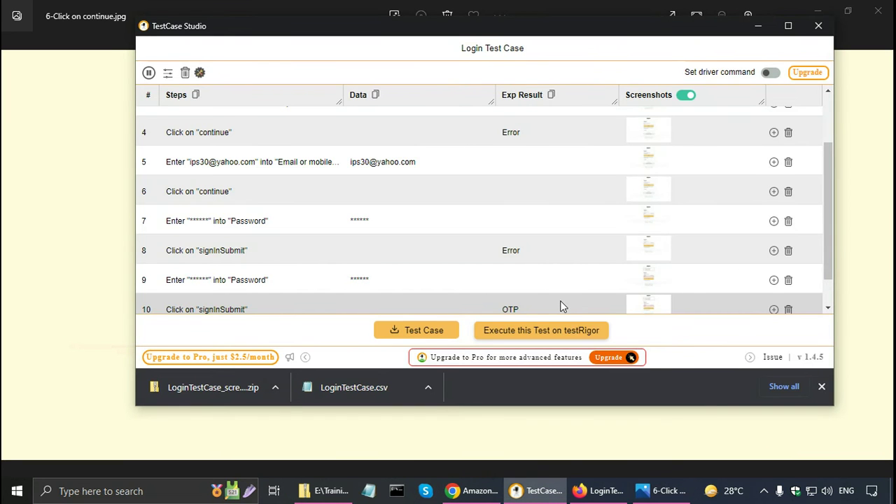
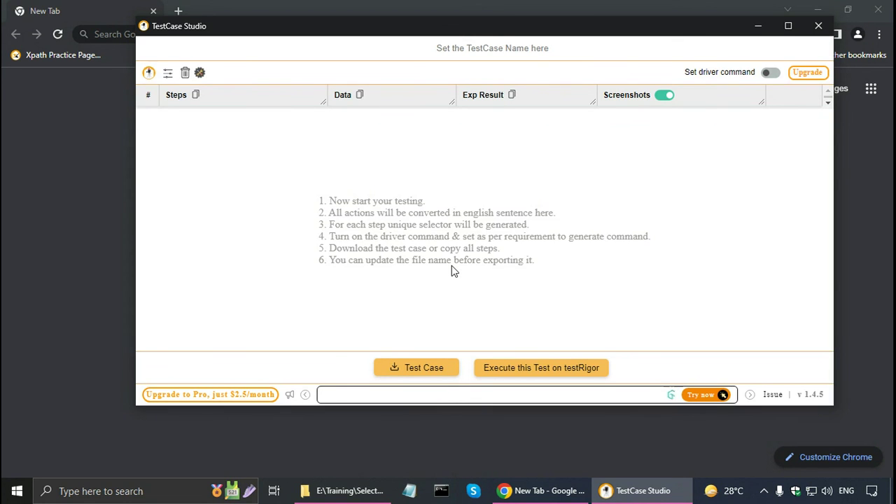
Bring the browser forward and load the Amazon.in home page from the pasted address
left_click(70, 156)
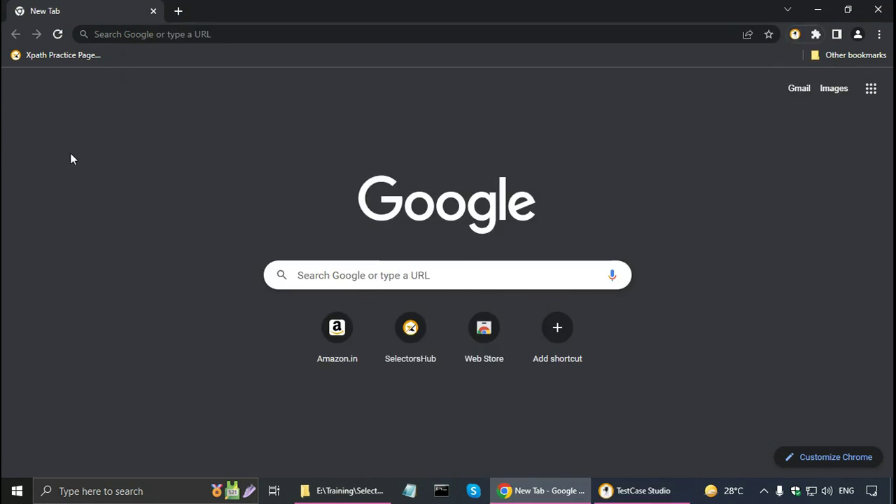
left_click(162, 33)
type("https://www.amazon.in/")
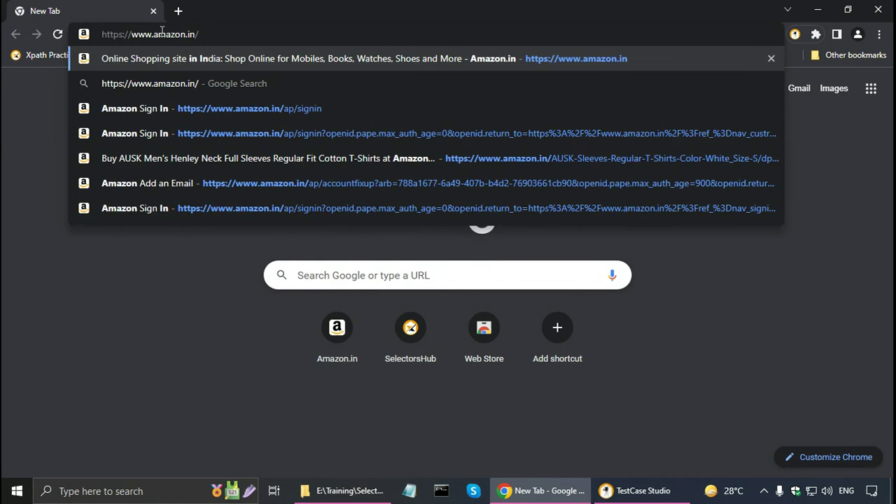
key("Return")
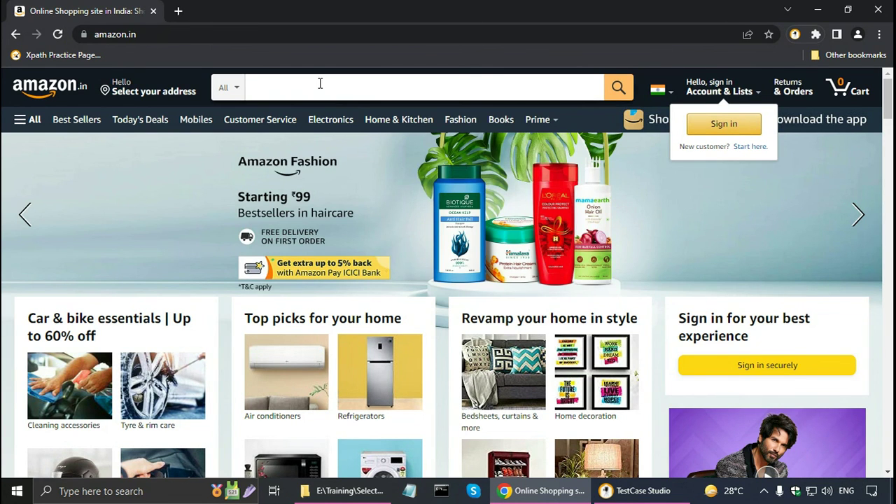
Search Amazon.in for 't-shirt for men' using the suggestion and scroll through the results
left_click(320, 83)
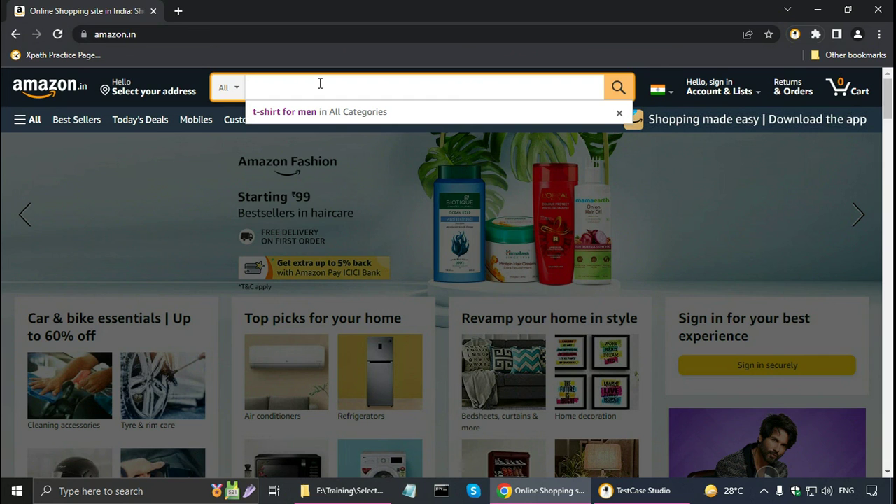
type("t")
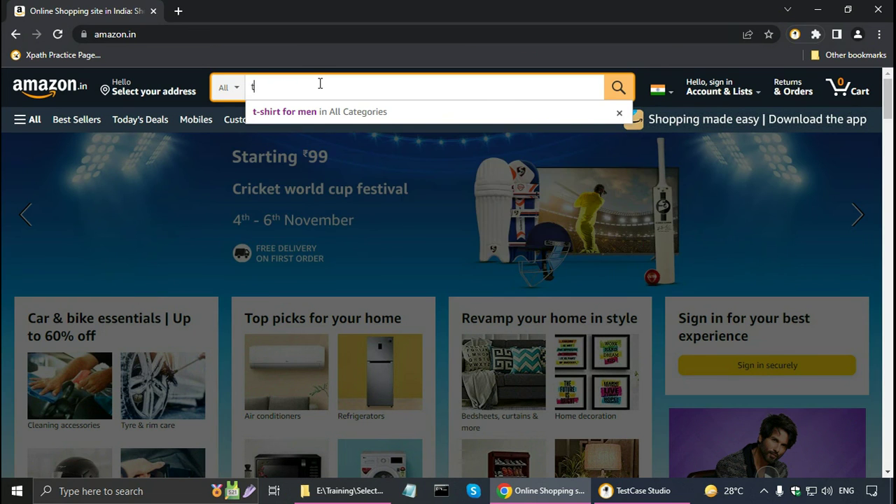
type("-shirt")
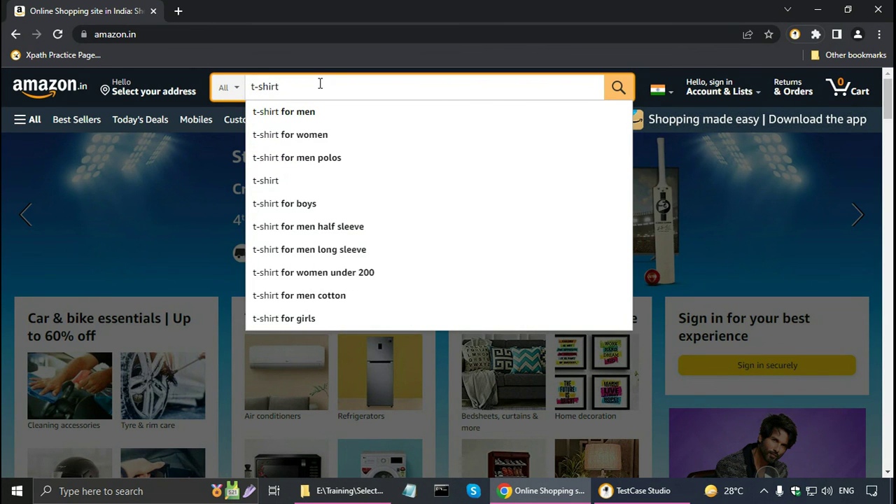
key("Down")
key("Return")
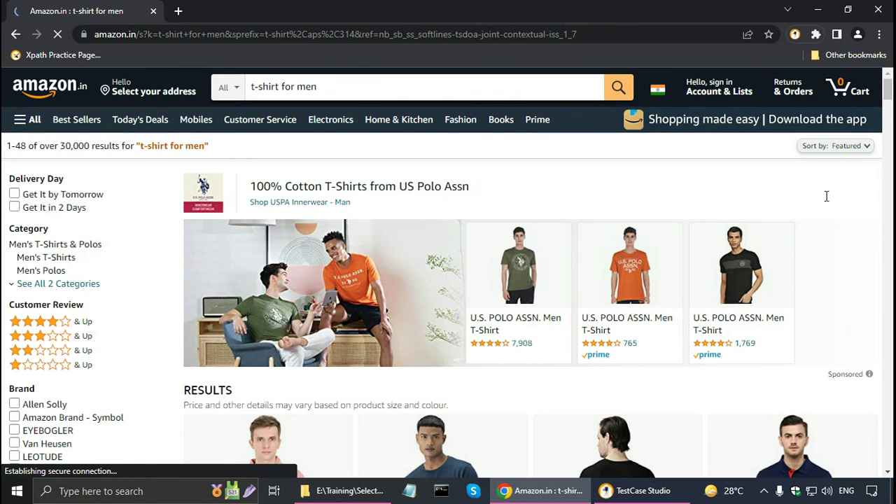
scroll(861, 220, "down", 7)
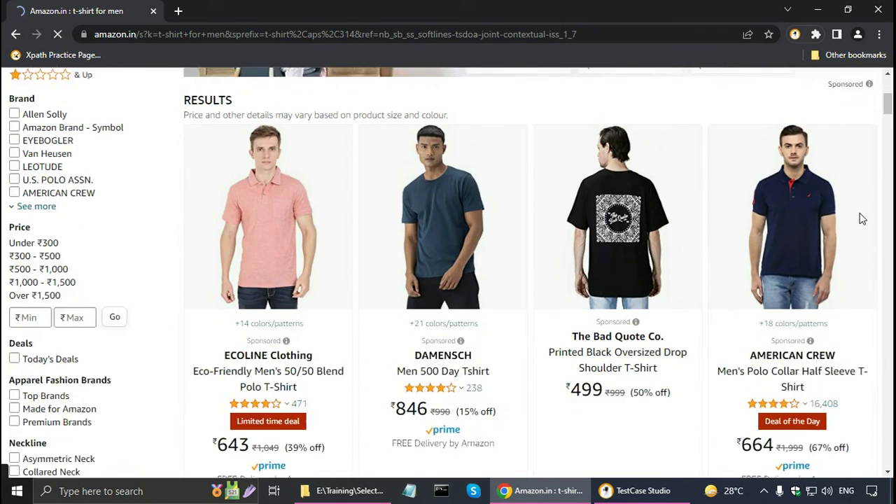
scroll(861, 220, "down", 3)
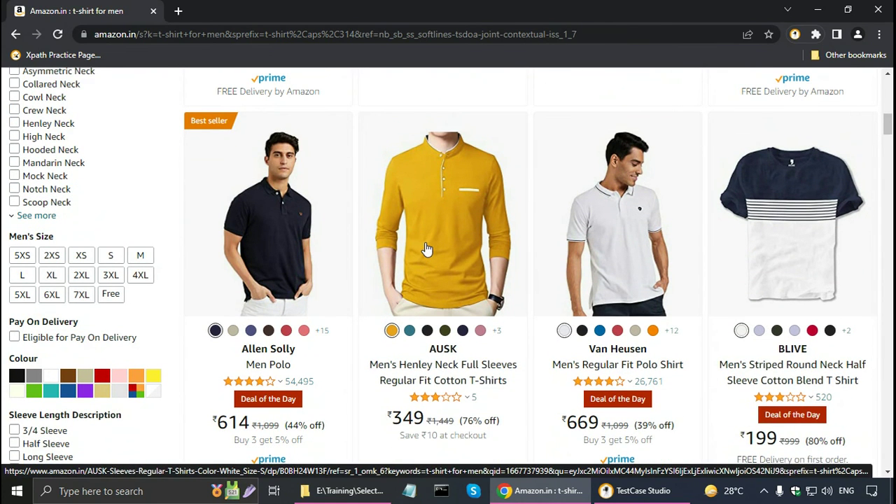
Open the AUSK Henley t-shirt, select size M at ₹449, and show the TestCase Studio recorder
left_click(426, 250)
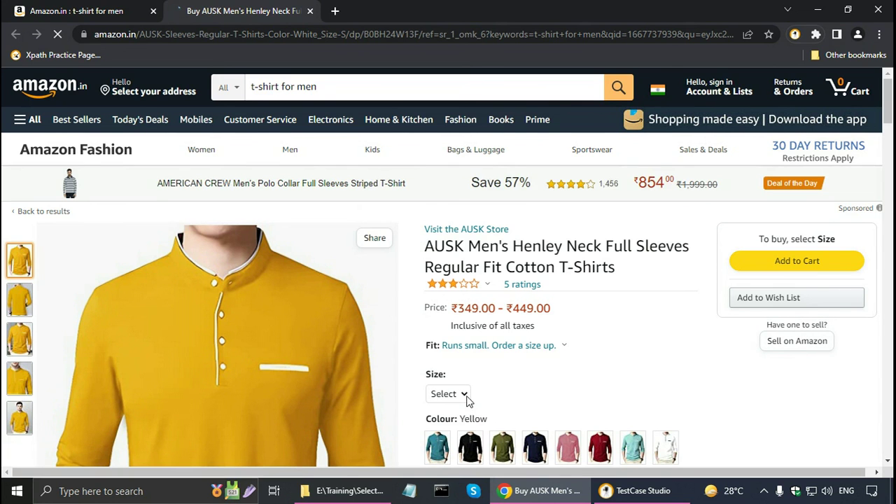
scroll(592, 364, "down", 2)
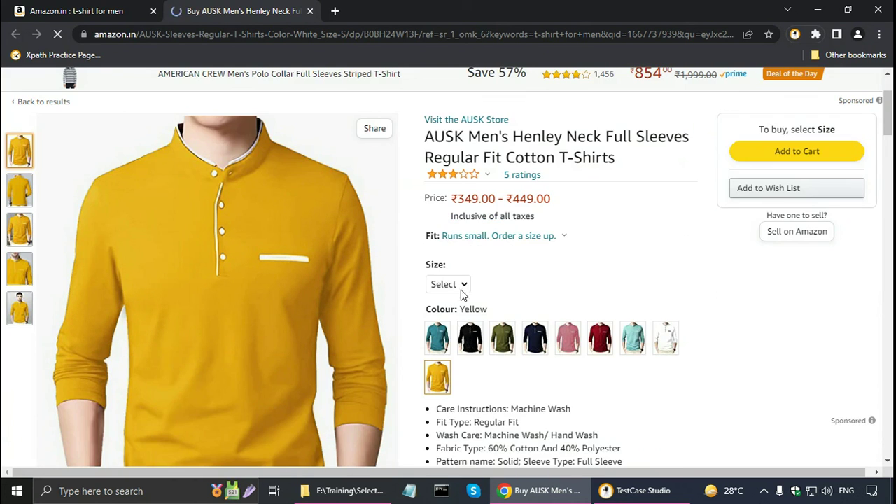
left_click(462, 287)
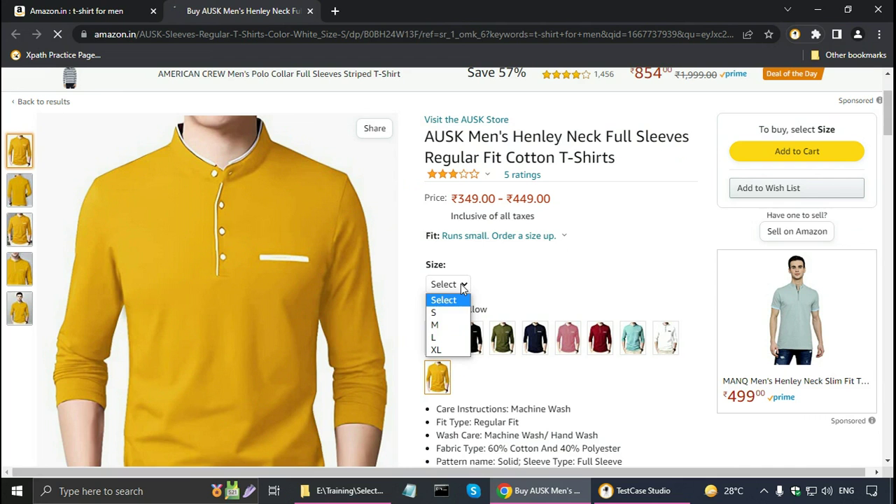
left_click(441, 325)
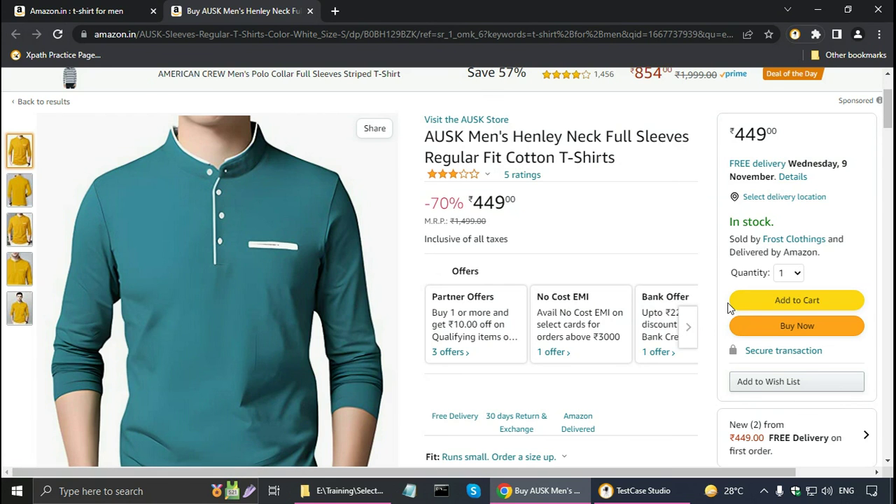
left_click(729, 302)
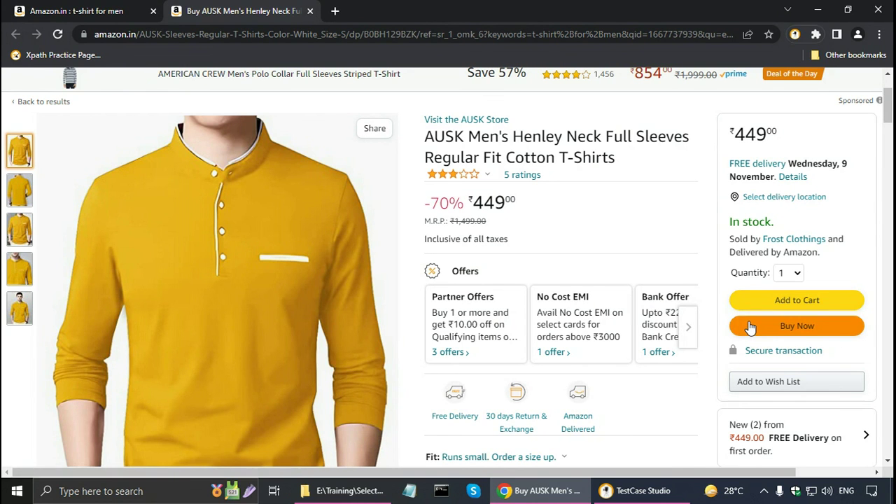
left_click(794, 34)
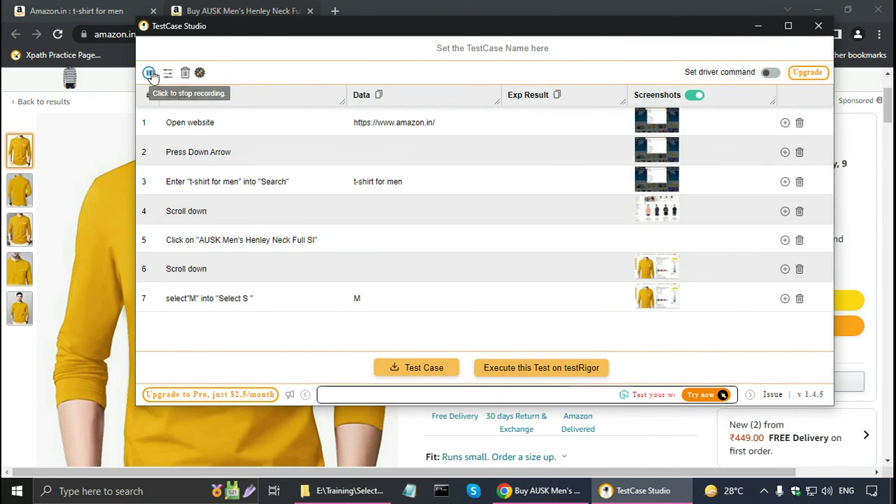
Stop recording, paste the seven steps into Notepad, then close Notepad without saving
left_click(150, 74)
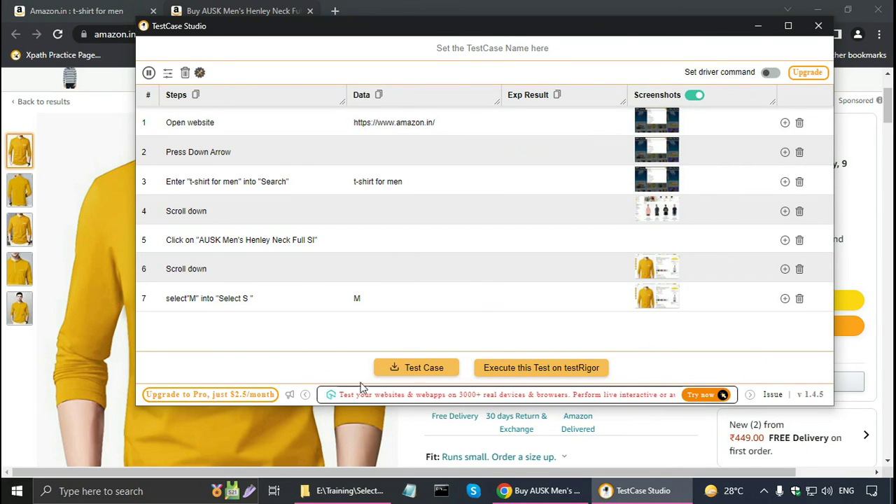
left_click(411, 490)
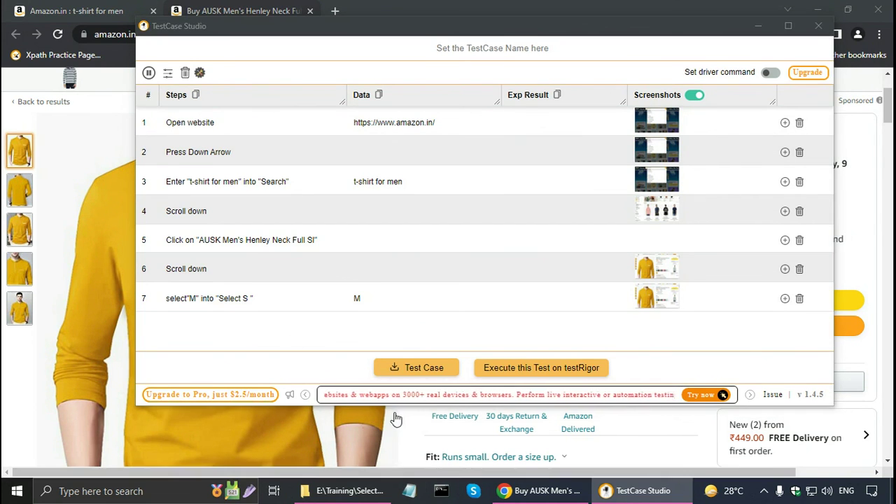
type("Open website Press Down Arrow Enter \"t-shirt for men\" into \"Search\" Scroll down Click on \"AUSK Men's Henley Neck Full Sl\" Scroll down select\"M\" into \"Select S \"")
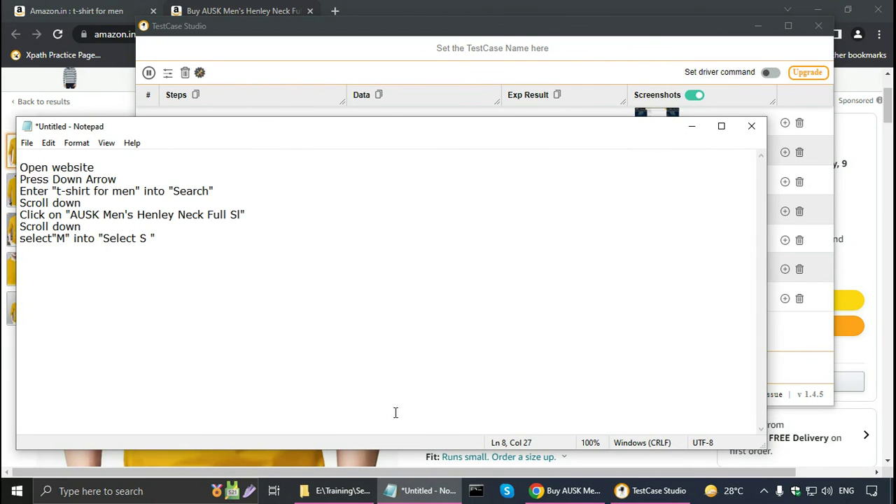
left_click(751, 129)
left_click(460, 247)
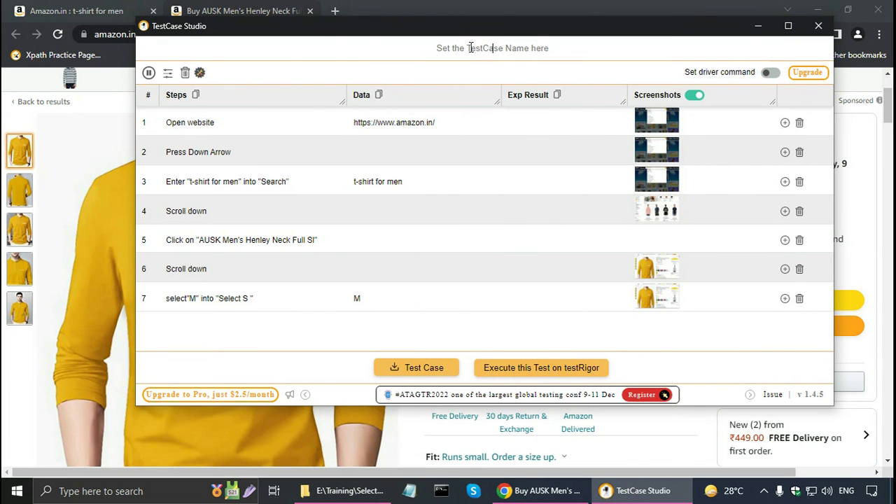
Enter 'Search and View Product' as the test case name
type("Search and View ")
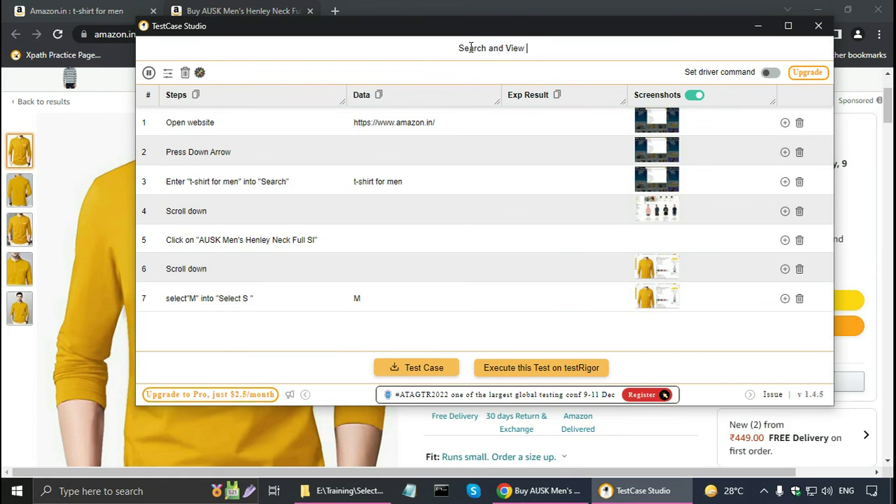
type("Product")
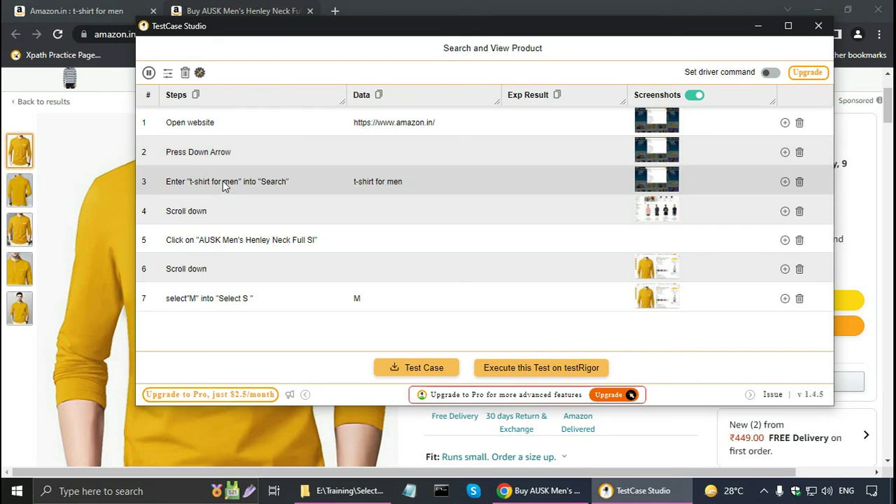
Delete the Press Down Arrow step and set step 3's expected result to 'Relevant products are shown.'
left_click(277, 155)
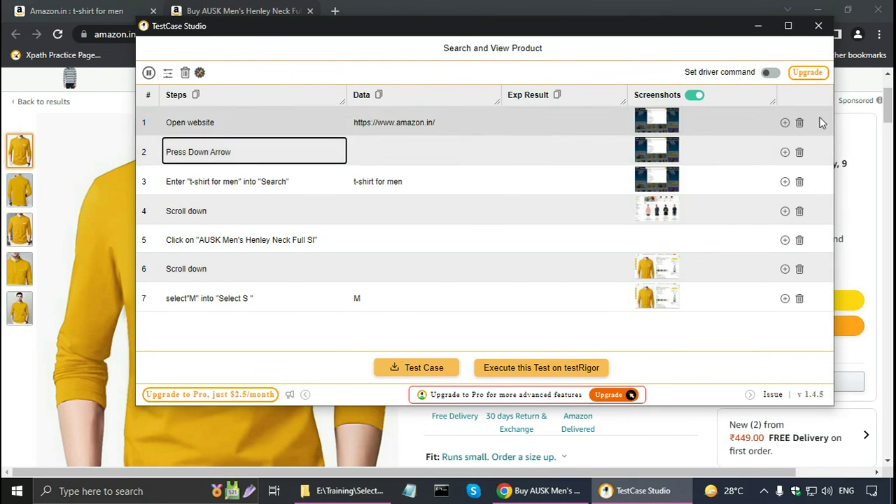
left_click(801, 154)
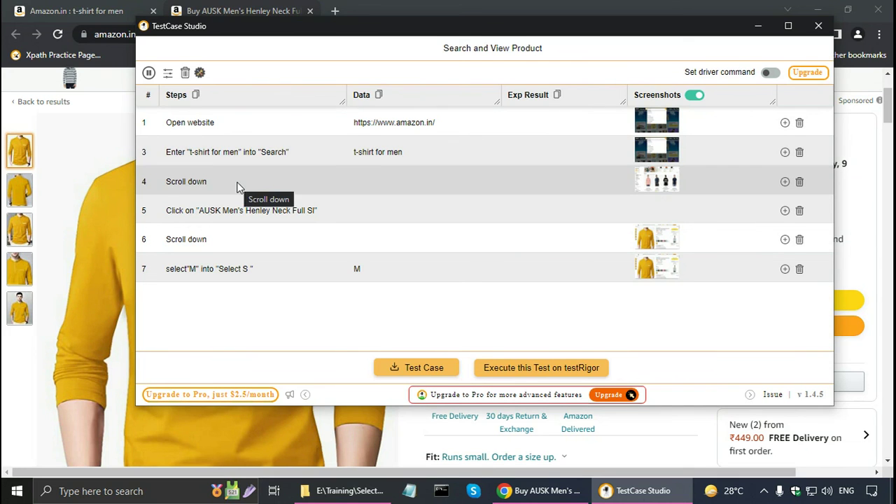
left_click(522, 159)
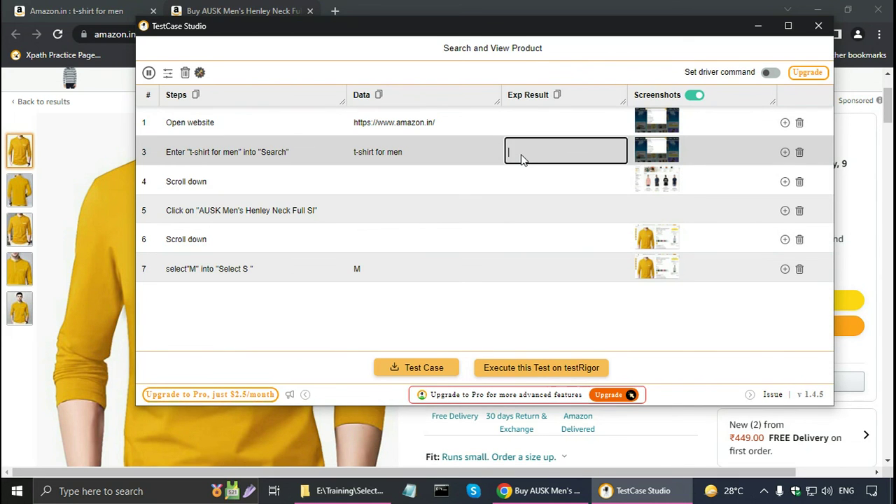
type("Products")
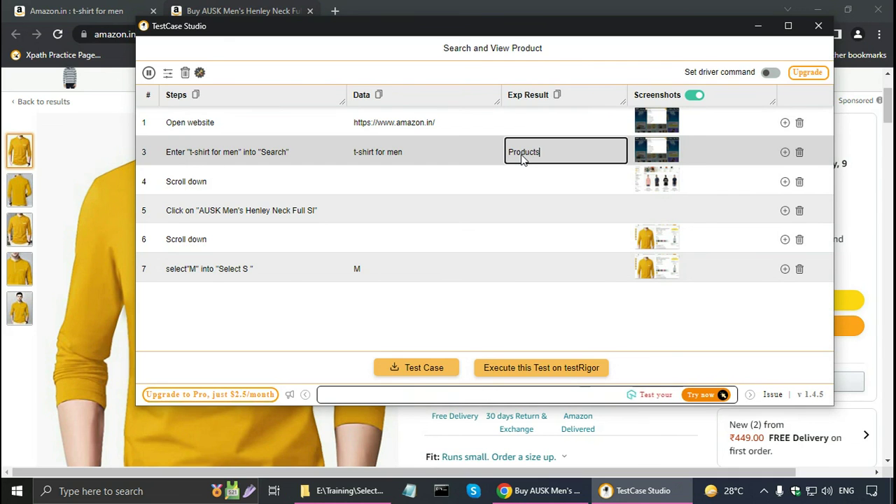
type(" are shown")
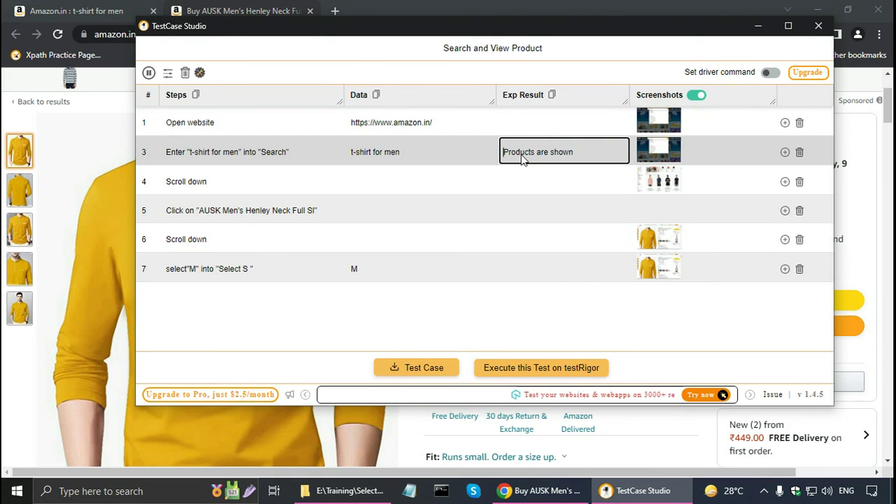
type("Relevant")
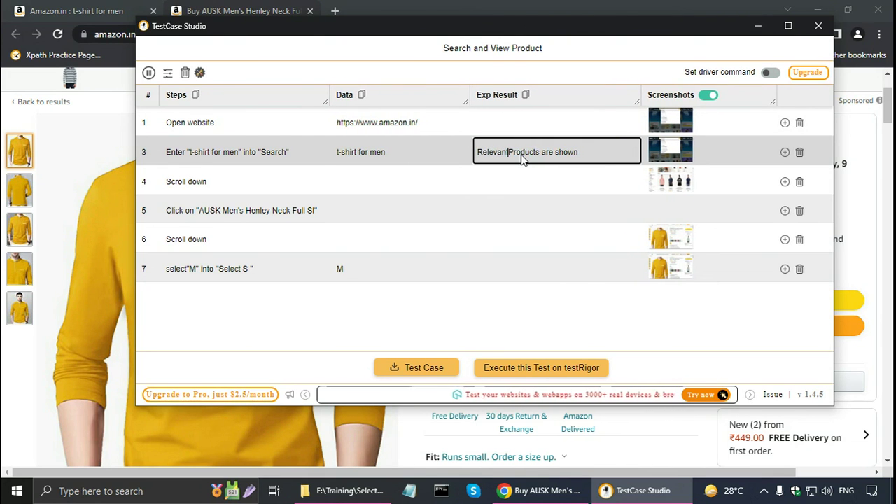
key("Delete")
type("p")
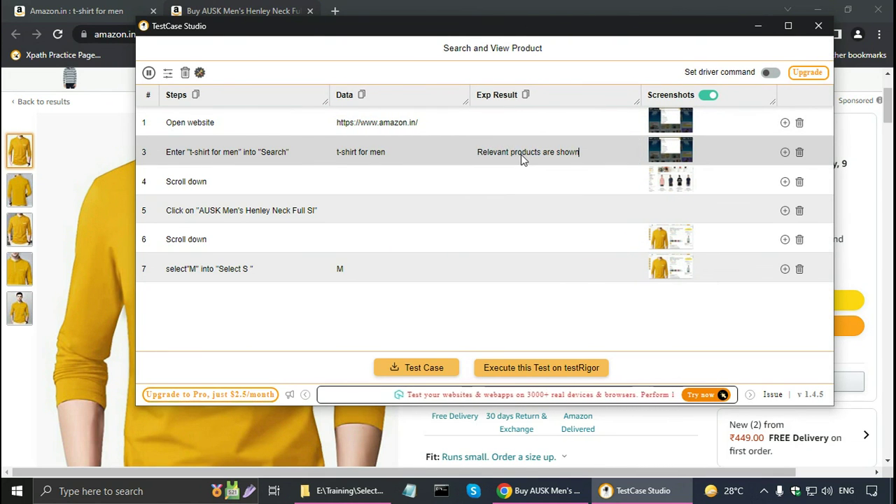
left_click(521, 160)
type(".")
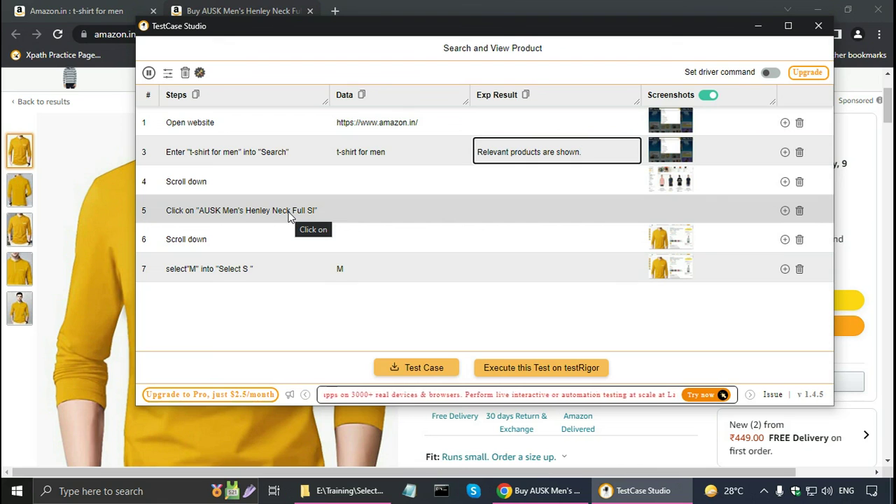
Give step 5 the expected result: product's details shown; Add to Cart and Buy Now buttons available
left_click(493, 214)
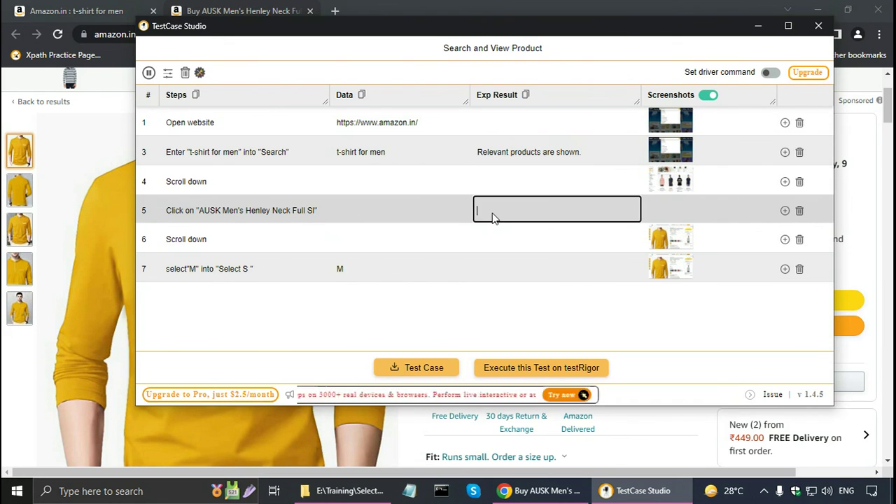
type("The product")
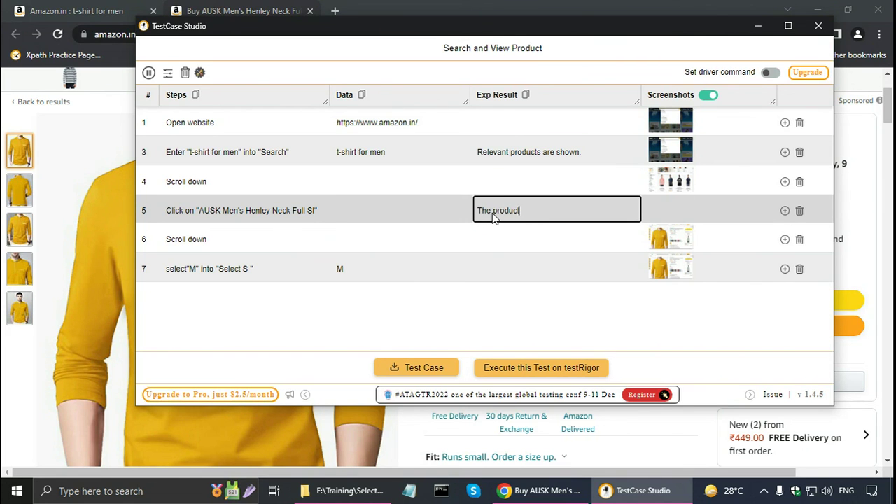
type("'s details should be displayed")
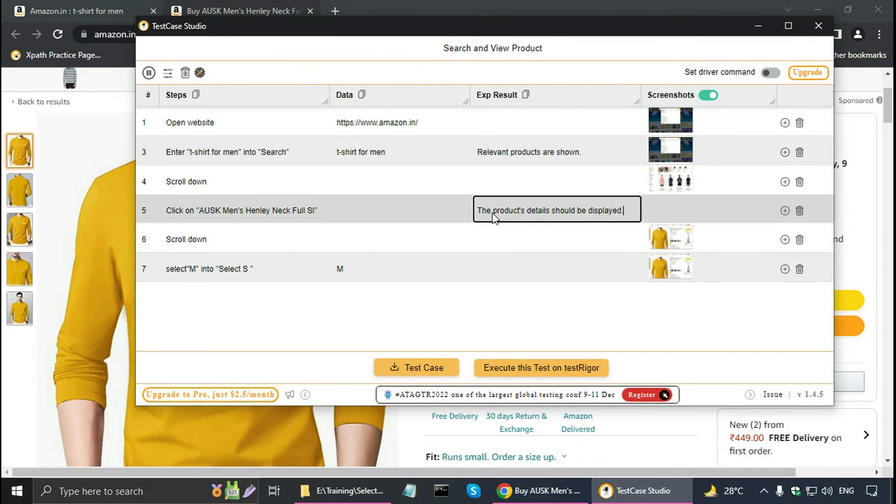
key("Return")
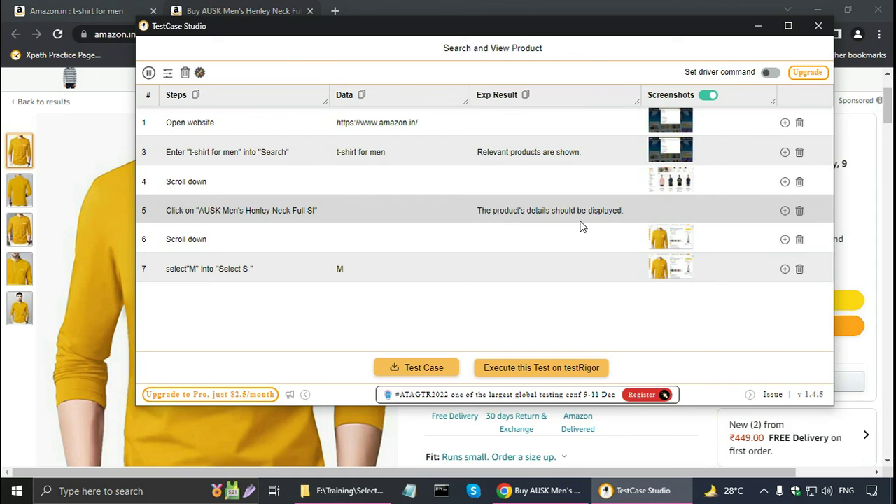
left_click(625, 211)
type(". Ad")
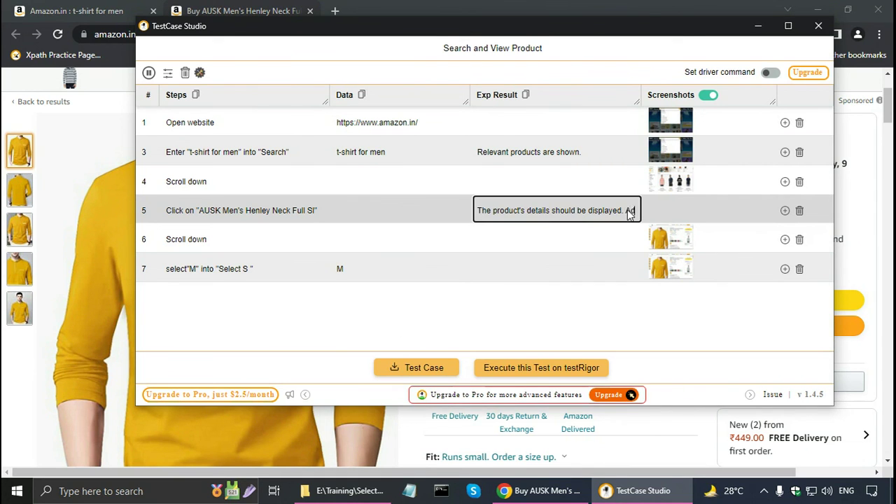
type("d to Cart")
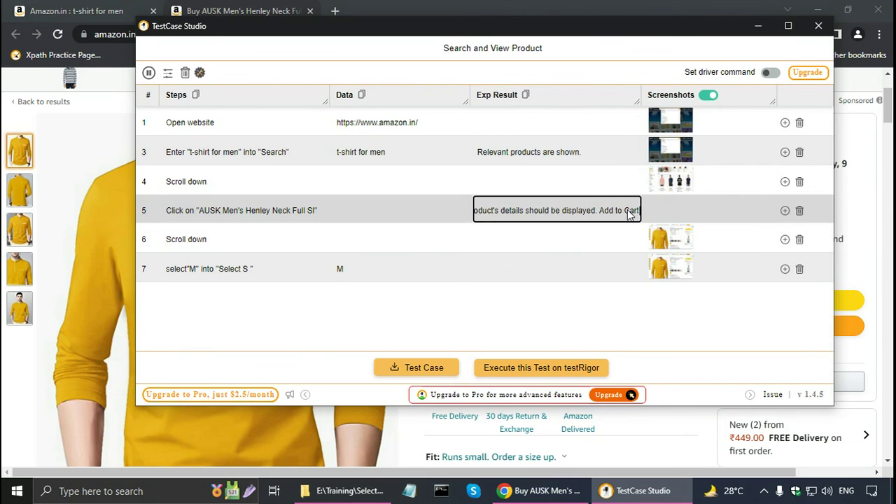
type(" and Bu")
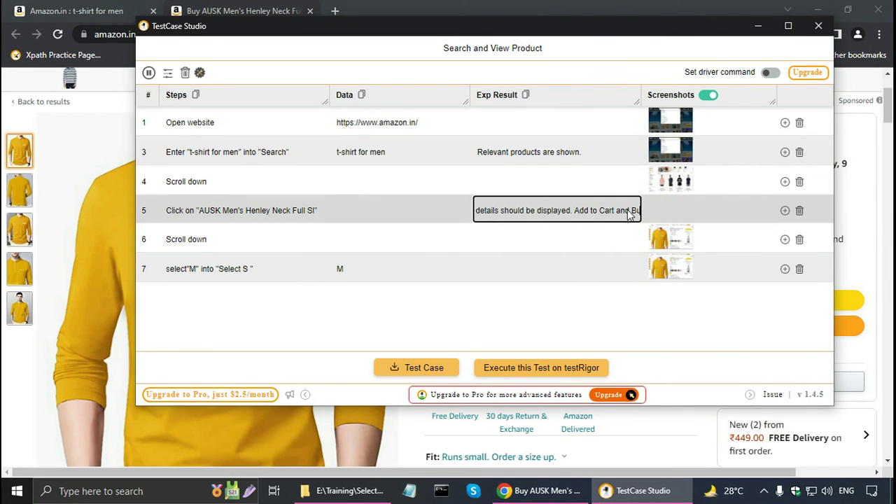
type("y Now")
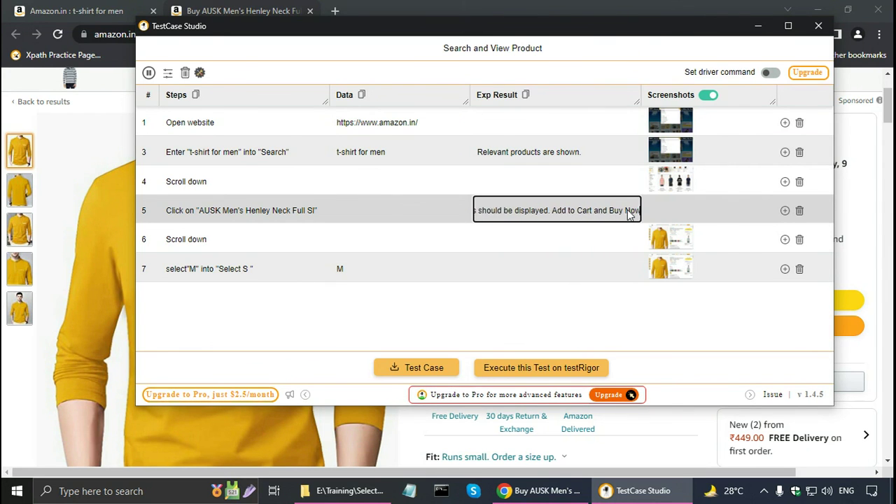
type(" buttons s")
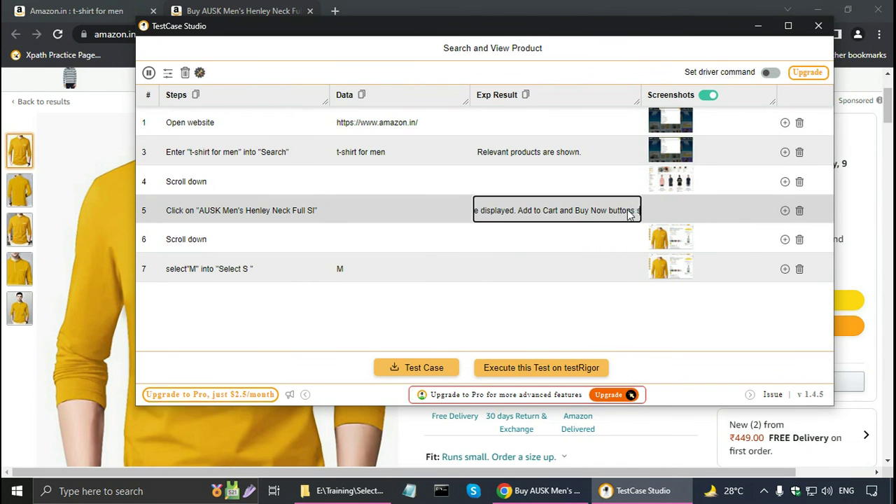
type("hould be ava")
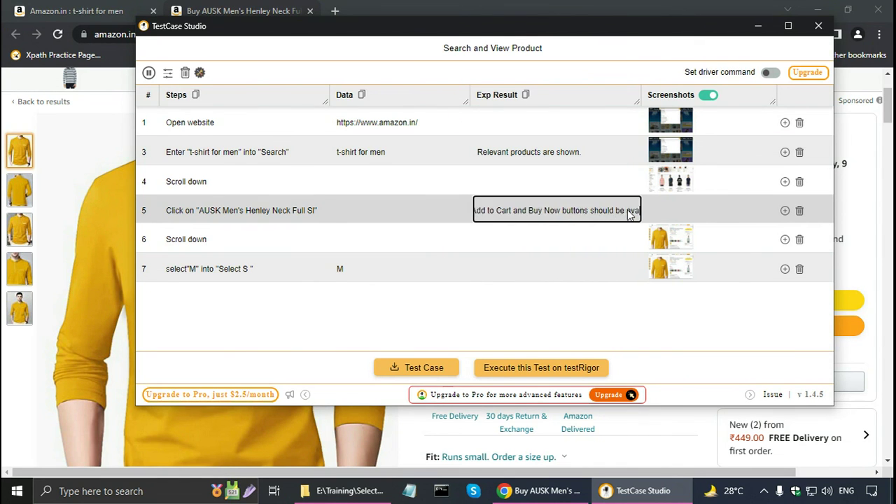
type("ilable.")
key("Home")
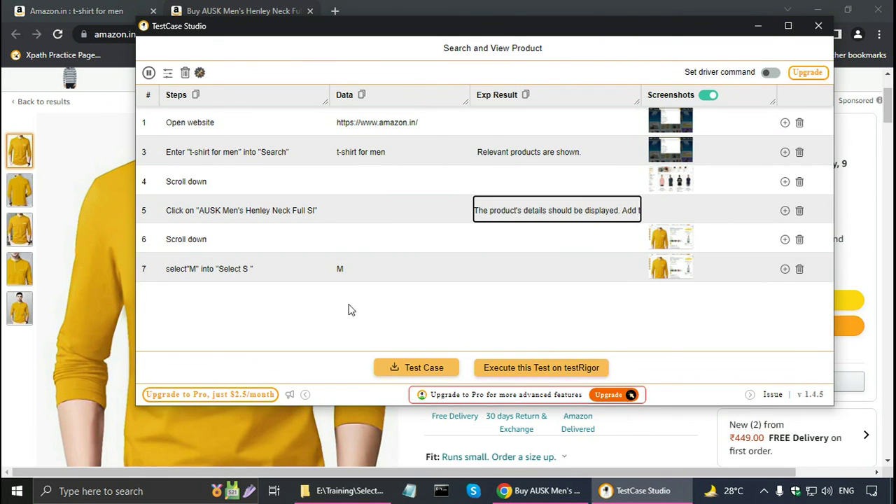
Add two empty rows after the last step, then delete both so the steps renumber 1–6
left_click(785, 270)
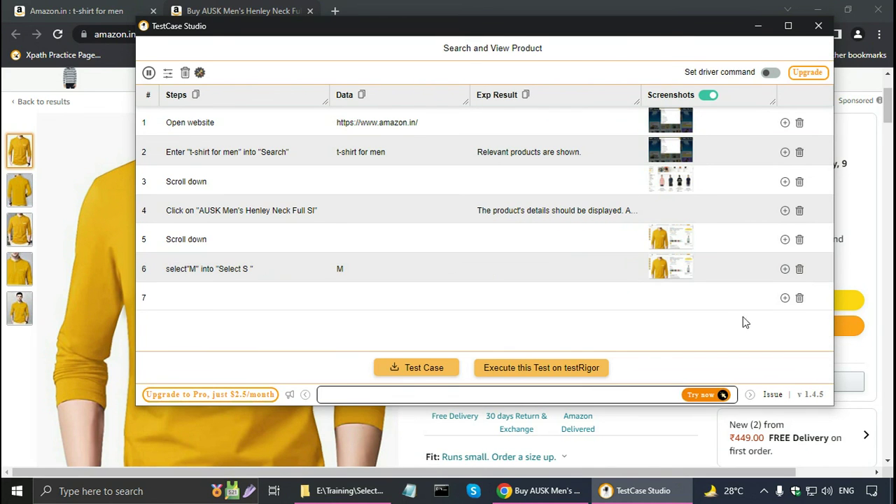
left_click(785, 299)
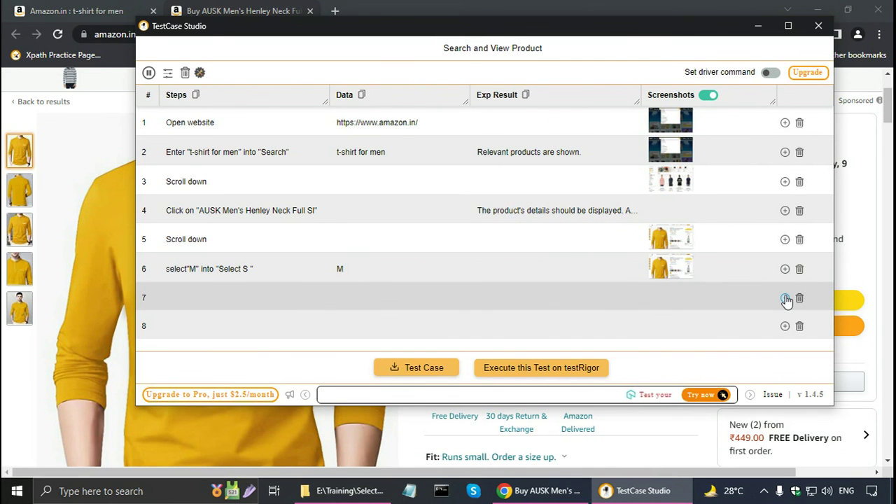
left_click(800, 329)
left_click(799, 298)
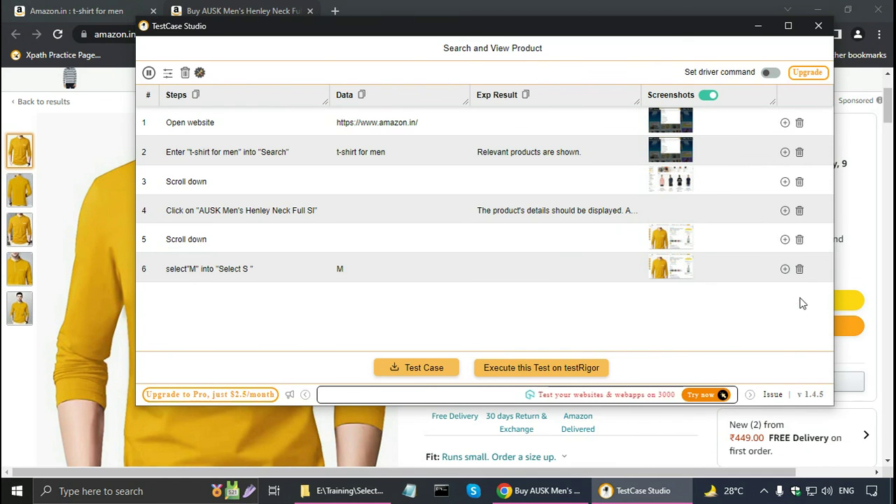
Export SearchandViewProduct.csv and SearchandViewProduct_screenshots.zip, then open the CSV in Notepad
left_click(423, 368)
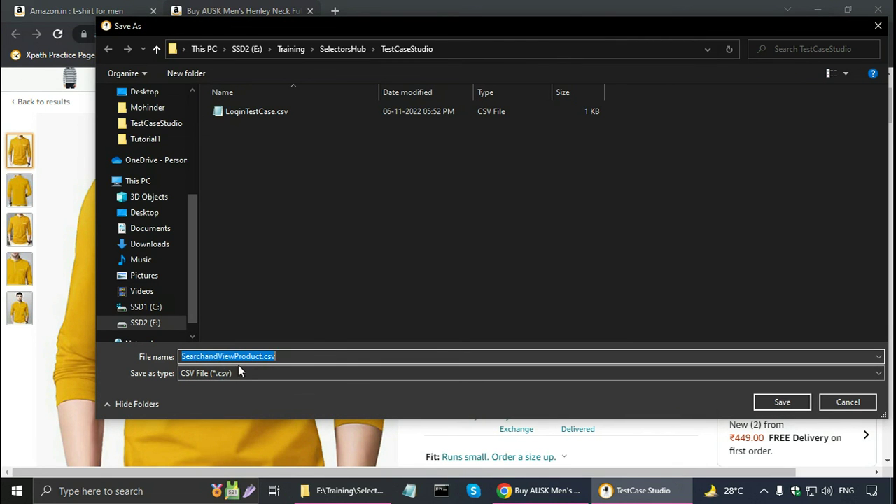
left_click(774, 402)
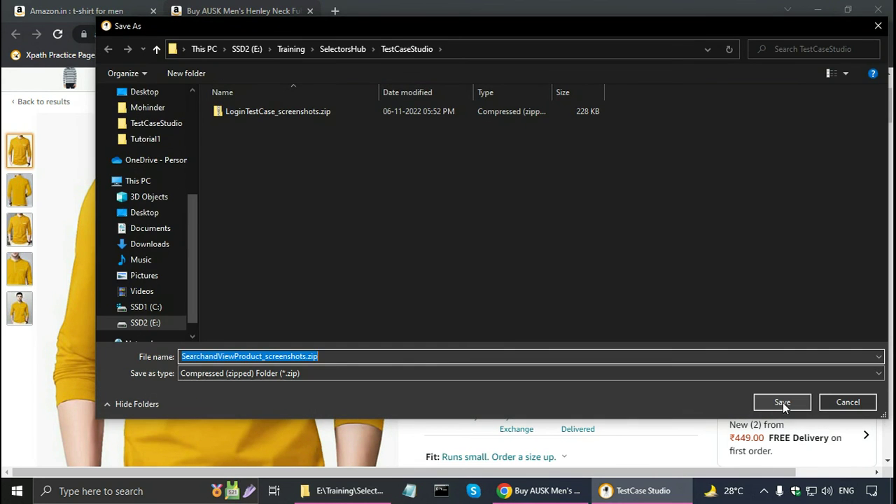
left_click(782, 402)
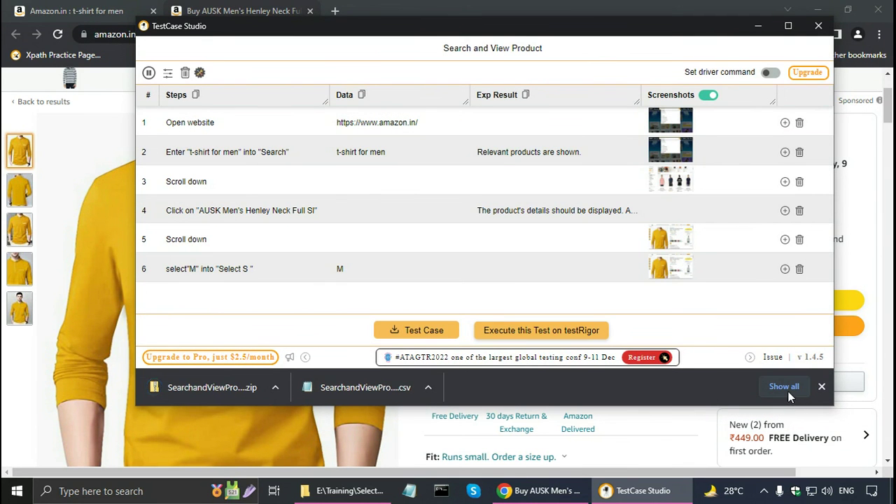
left_click(371, 492)
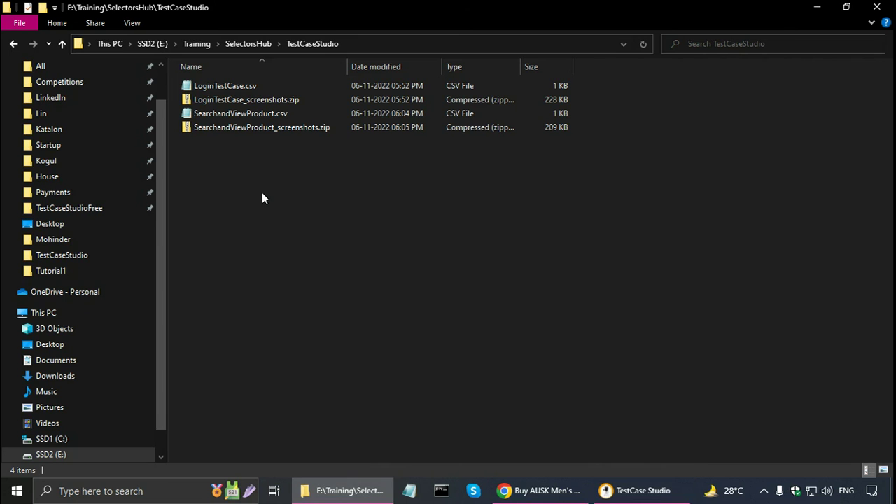
double_click(233, 115)
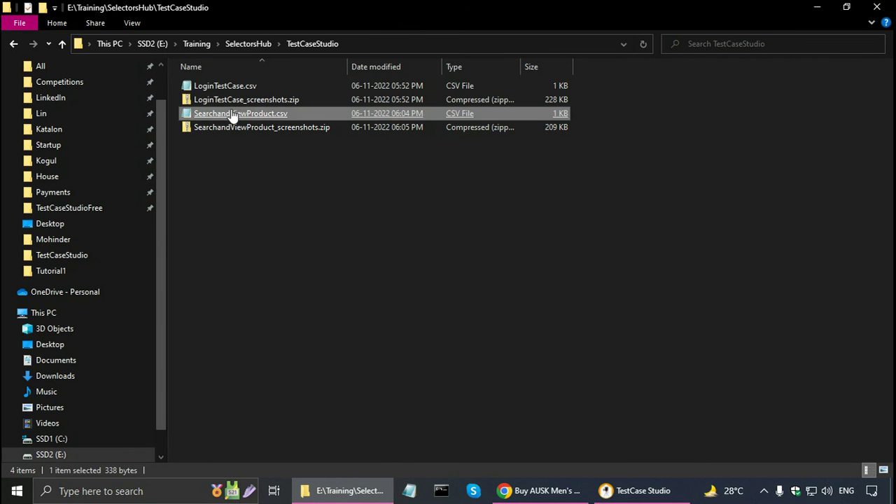
Maximize Notepad showing the CSV, move to the first step line, and return to TestCase Studio
left_click(721, 128)
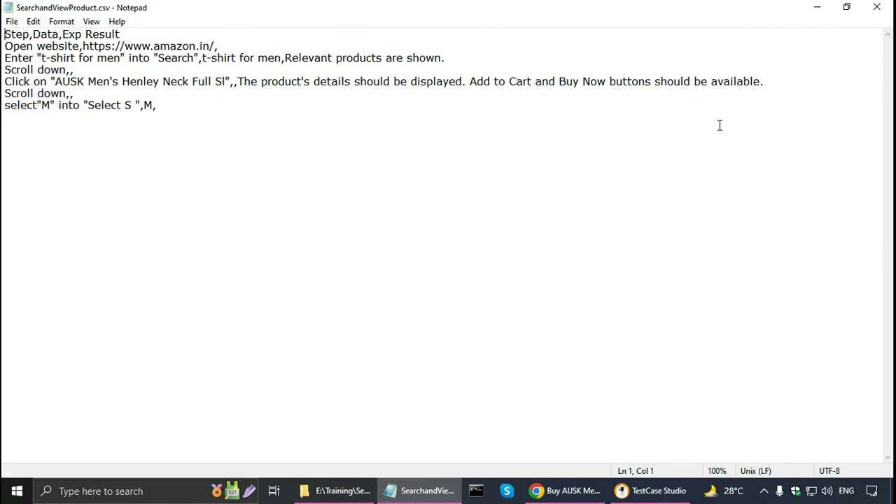
key("Down")
key("alt+Tab")
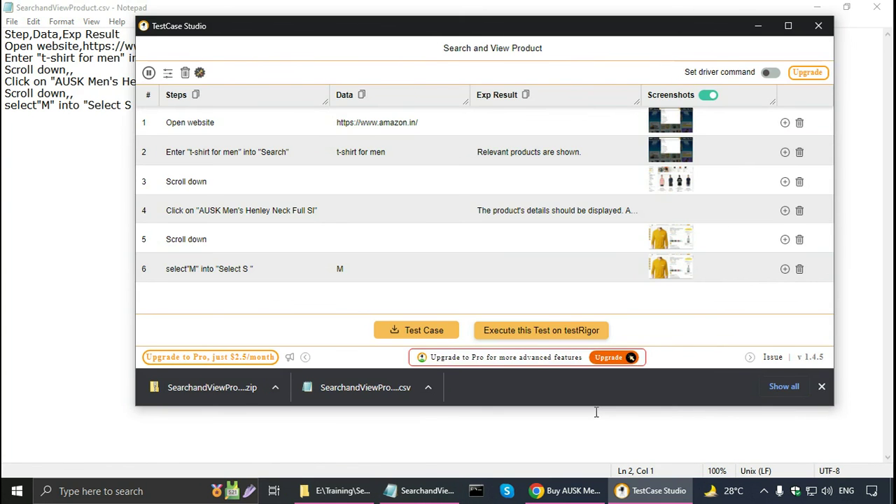